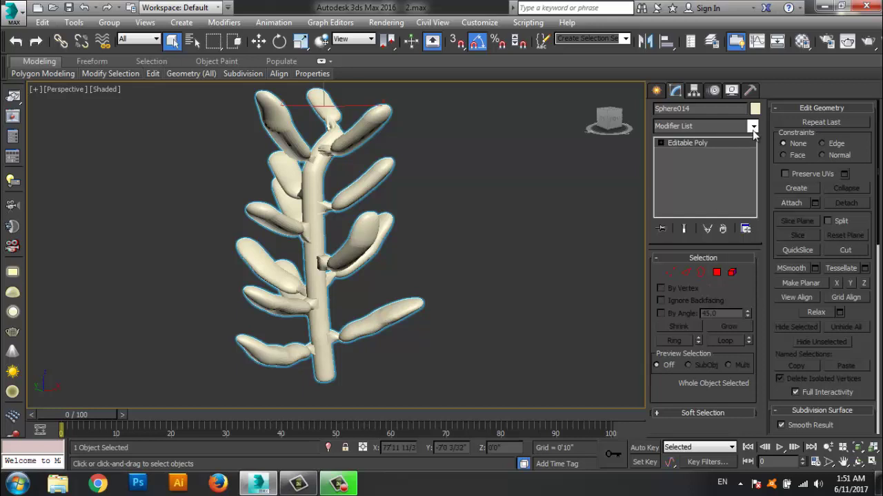
# Add a Push modifier to Sphere014 and inflate the leaves to about 0'6 28/32"
pyautogui.click(752, 126)
pyautogui.press('p')
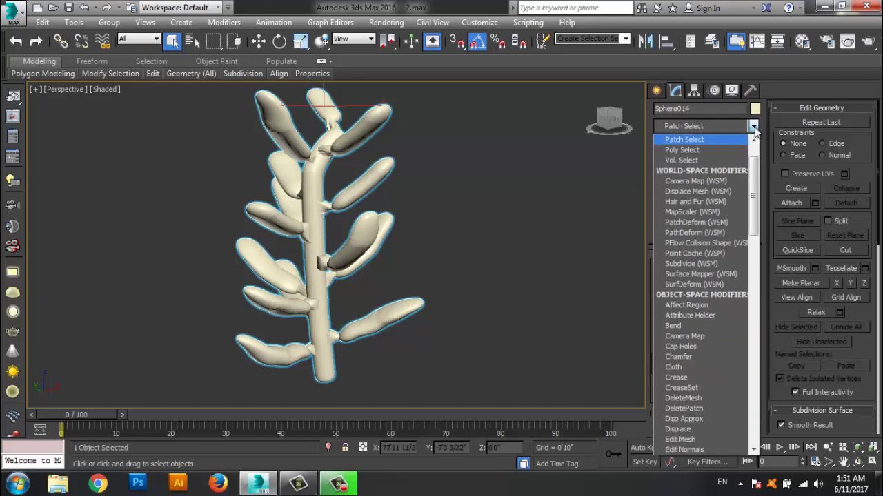
pyautogui.press('p')
pyautogui.press('p')
pyautogui.press('p')
pyautogui.press('p')
pyautogui.press('p')
pyautogui.press('p')
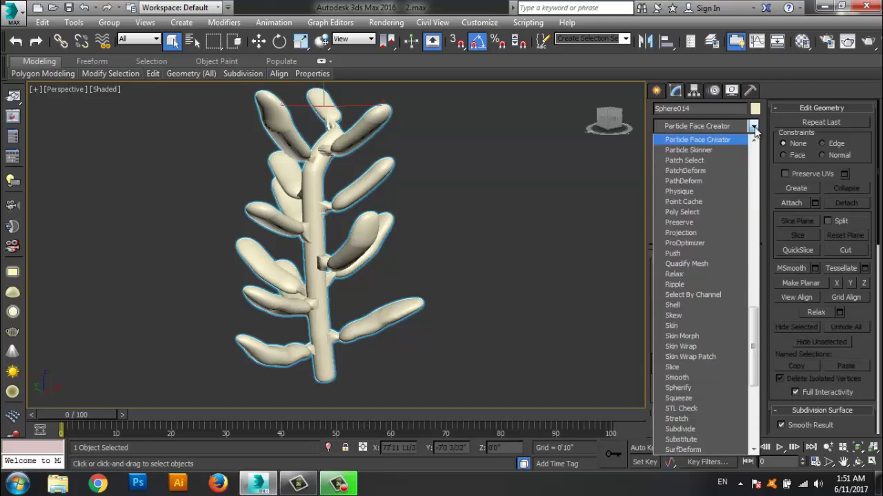
pyautogui.click(678, 253)
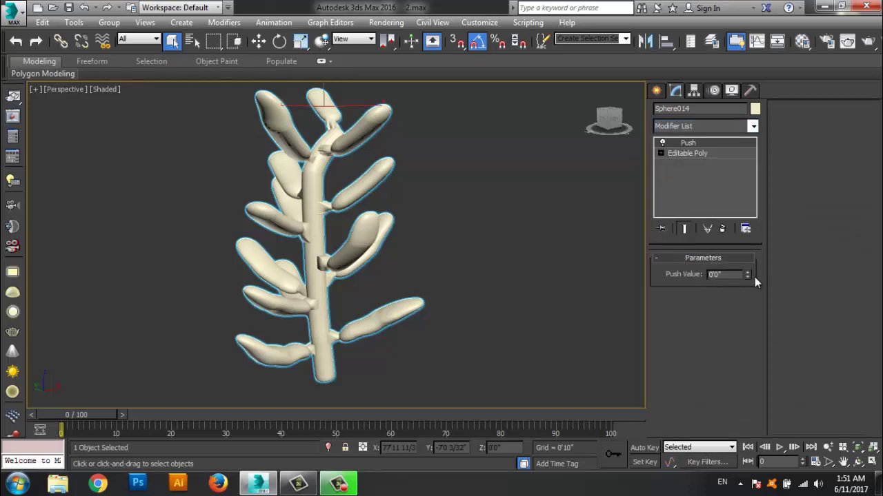
pyautogui.moveTo(749, 275); pyautogui.dragTo(765, 67)
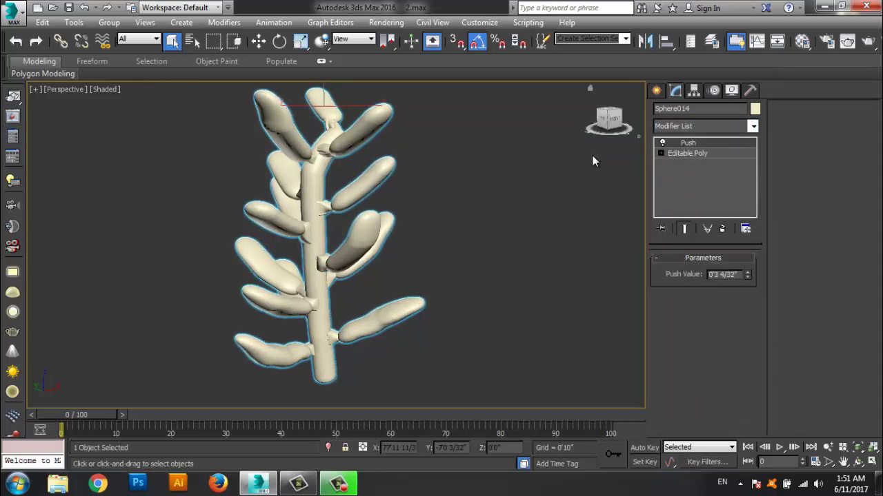
pyautogui.keyDown('alt'); pyautogui.moveTo(506, 246); pyautogui.dragTo(606, 257, button='middle'); pyautogui.keyUp('alt')
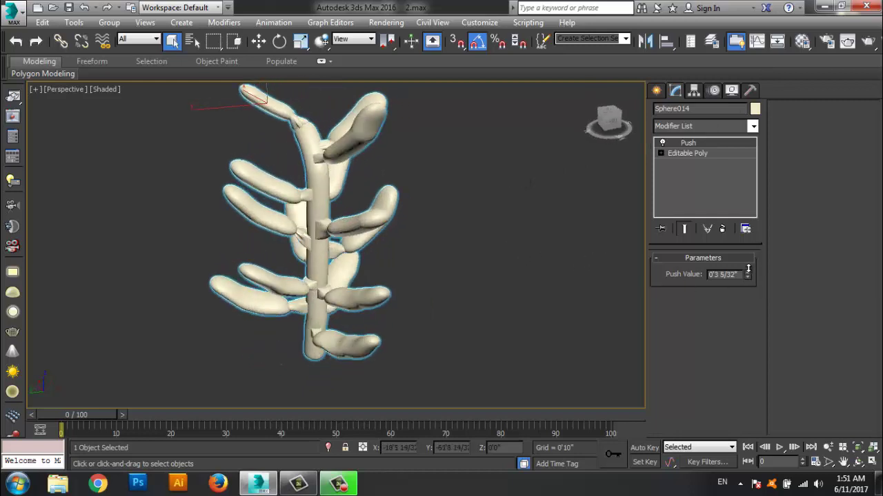
pyautogui.moveTo(748, 269); pyautogui.dragTo(761, 195)
pyautogui.keyDown('alt'); pyautogui.moveTo(515, 290); pyautogui.dragTo(700, 214, button='middle'); pyautogui.keyUp('alt')
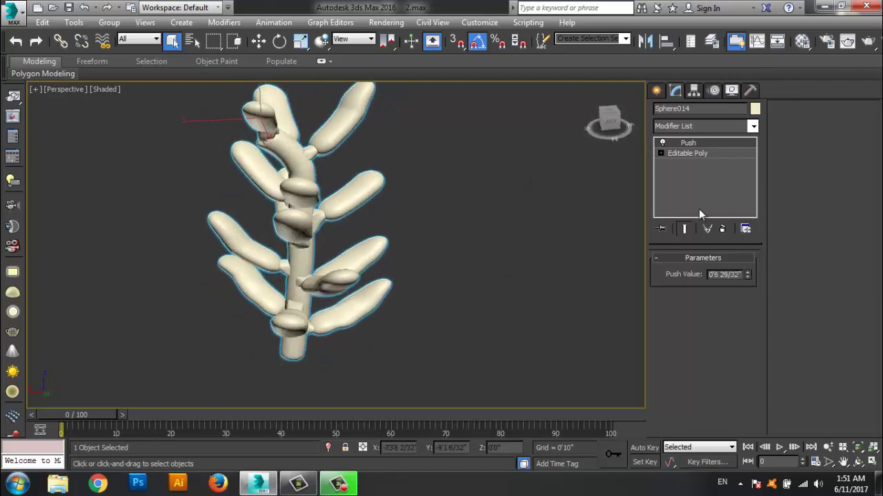
# Stack an Edit Poly modifier and then a Relax modifier above the Push
pyautogui.click(753, 127)
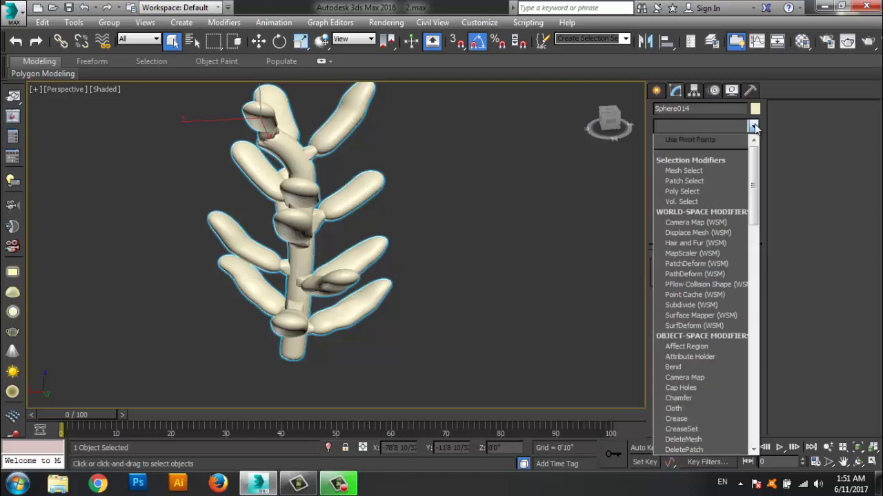
pyautogui.scroll(-1, 711, 207)
pyautogui.press('e')
pyautogui.click(697, 171)
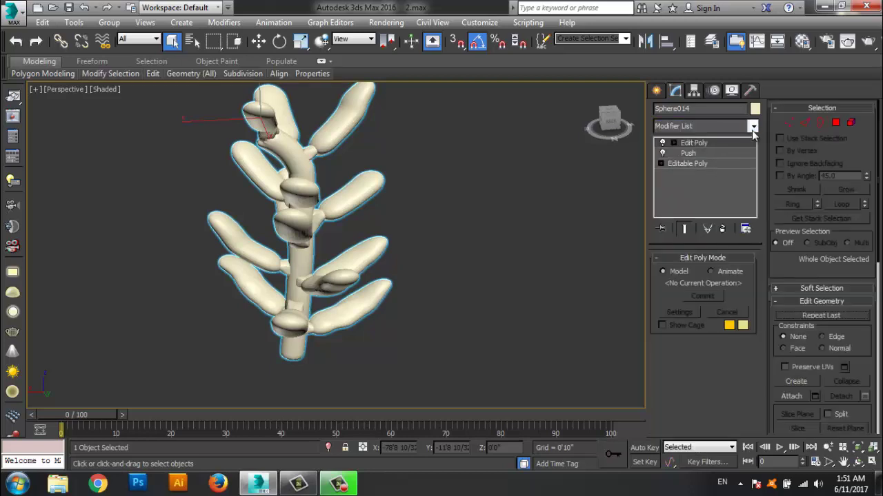
pyautogui.click(753, 127)
pyautogui.press('e')
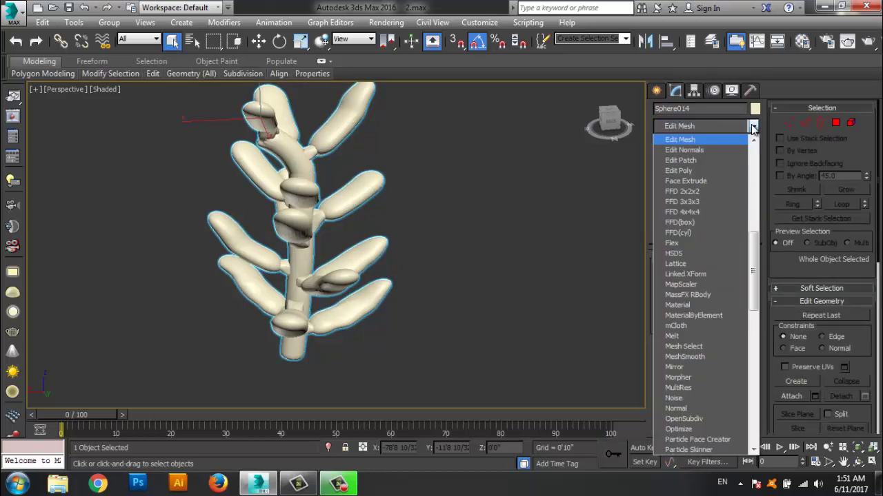
pyautogui.press('r')
pyautogui.click(700, 141)
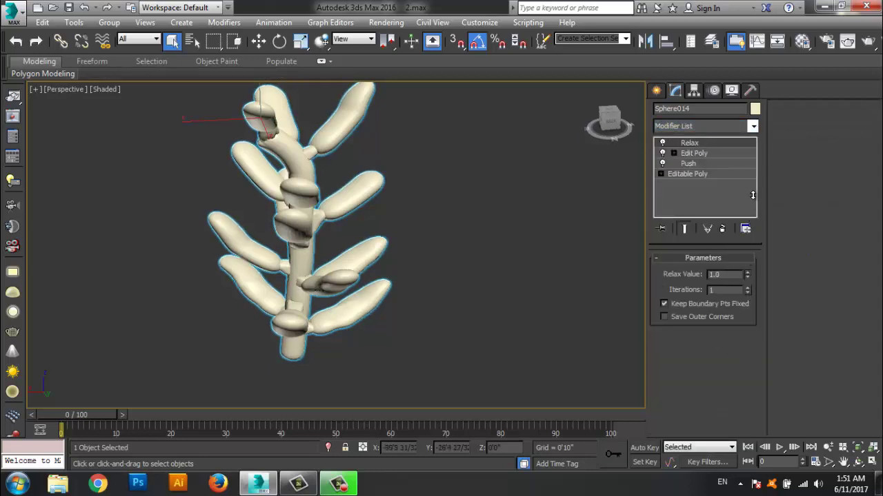
# Set Relax Iterations to 30, checking the smoothing from several angles
pyautogui.moveTo(748, 290); pyautogui.dragTo(746, 275)
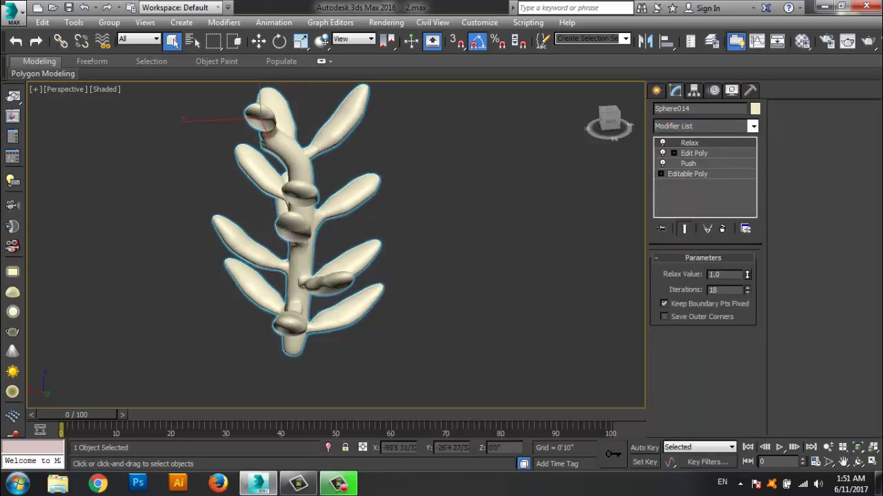
pyautogui.moveTo(507, 343)
pyautogui.keyDown('alt'); pyautogui.mouseDown(button='middle')
pyautogui.moveTo(389, 339)
pyautogui.moveTo(469, 317)
pyautogui.moveTo(490, 331)
pyautogui.moveTo(511, 374)
pyautogui.moveTo(492, 370)
pyautogui.moveTo(503, 331)
pyautogui.mouseUp(button='middle'); pyautogui.keyUp('alt')
pyautogui.moveTo(749, 291); pyautogui.dragTo(748, 289)
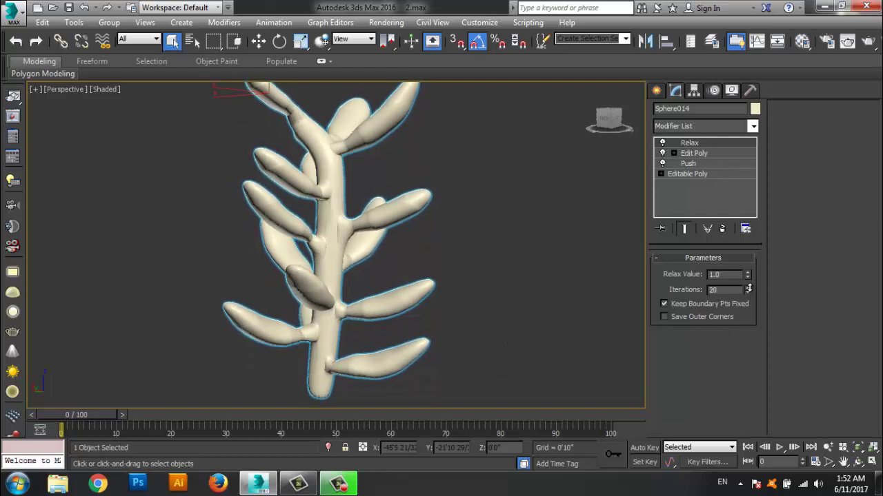
pyautogui.moveTo(364, 328)
pyautogui.keyDown('alt'); pyautogui.mouseDown(button='middle')
pyautogui.moveTo(485, 325)
pyautogui.moveTo(462, 349)
pyautogui.moveTo(450, 308)
pyautogui.moveTo(435, 306)
pyautogui.moveTo(441, 319)
pyautogui.moveTo(540, 334)
pyautogui.mouseUp(button='middle'); pyautogui.keyUp('alt')
pyautogui.moveTo(749, 293); pyautogui.dragTo(748, 294)
pyautogui.keyDown('alt'); pyautogui.moveTo(459, 339); pyautogui.dragTo(466, 341, button='middle'); pyautogui.keyUp('alt')
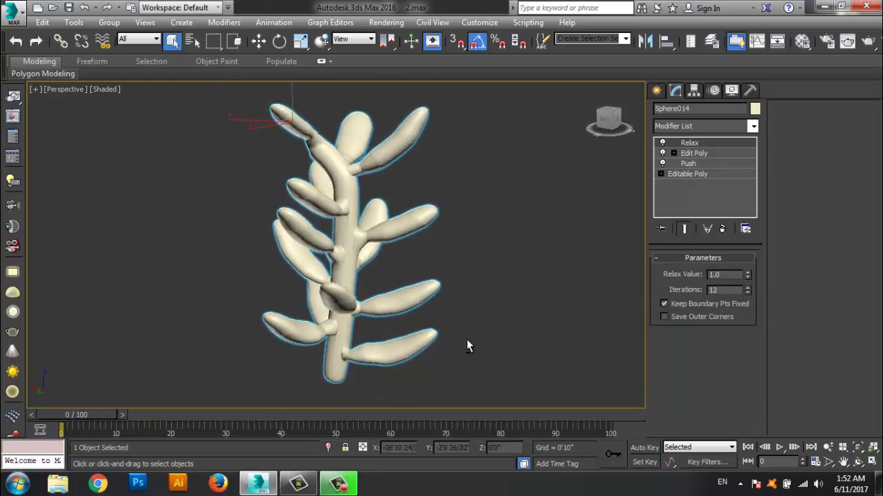
pyautogui.moveTo(748, 291); pyautogui.dragTo(747, 273)
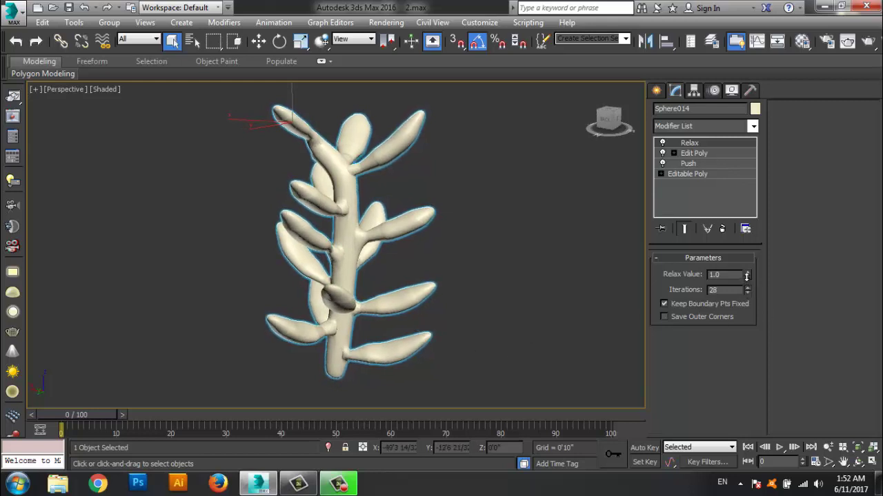
pyautogui.keyDown('alt'); pyautogui.moveTo(600, 309); pyautogui.dragTo(557, 329, button='middle'); pyautogui.keyUp('alt')
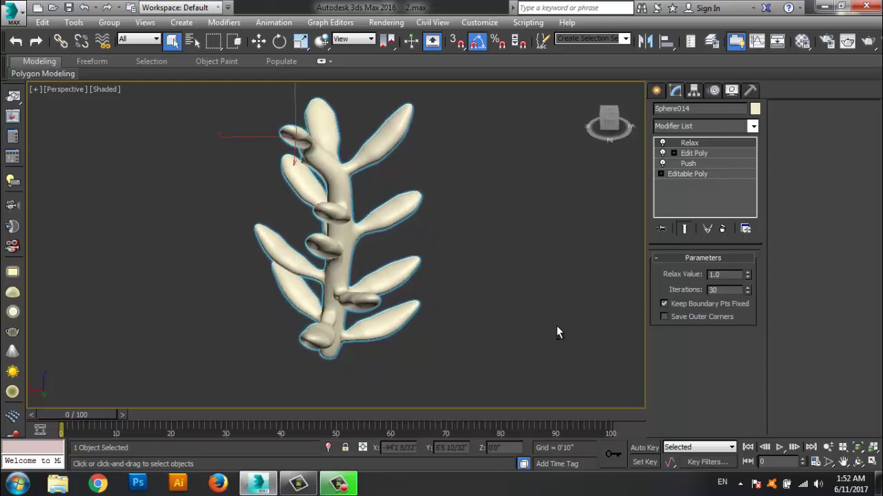
# Add a second Edit Poly and a second Push modifier on top of the stack
pyautogui.click(754, 126)
pyautogui.scroll(-2, 718, 207)
pyautogui.click(696, 174)
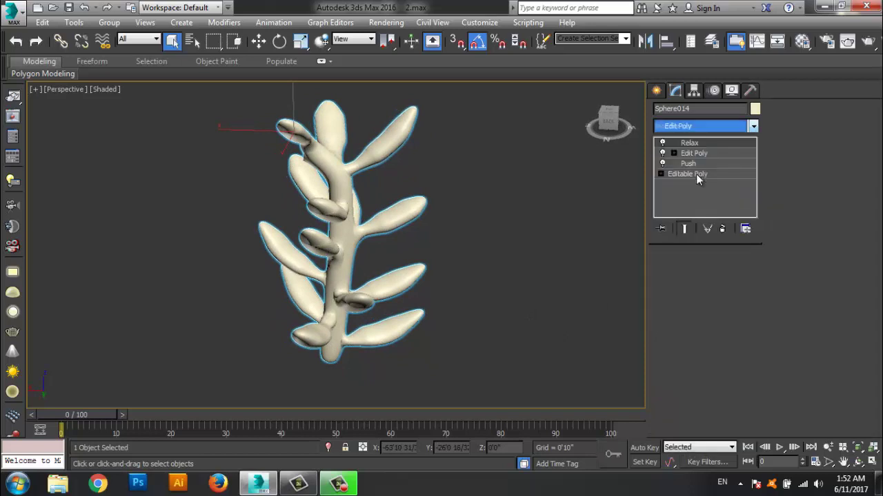
pyautogui.click(754, 126)
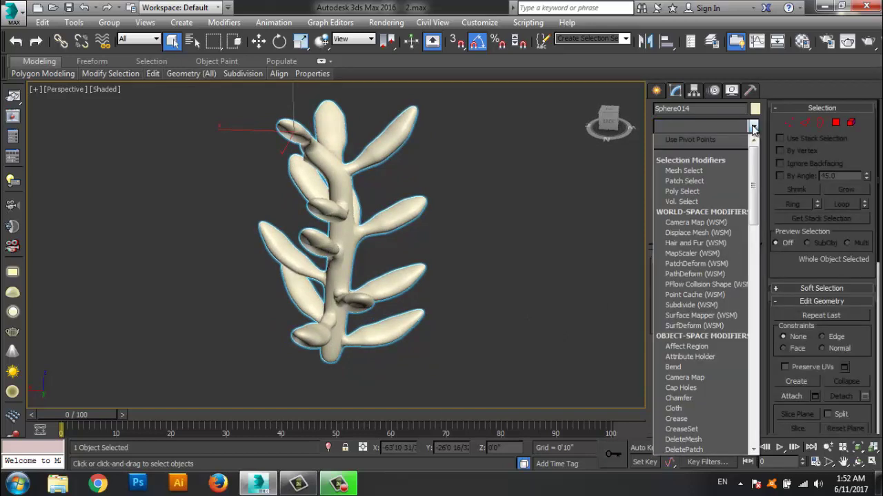
pyautogui.press('p')
pyautogui.press('p')
pyautogui.press('p')
pyautogui.press('p')
pyautogui.press('p')
pyautogui.press('p')
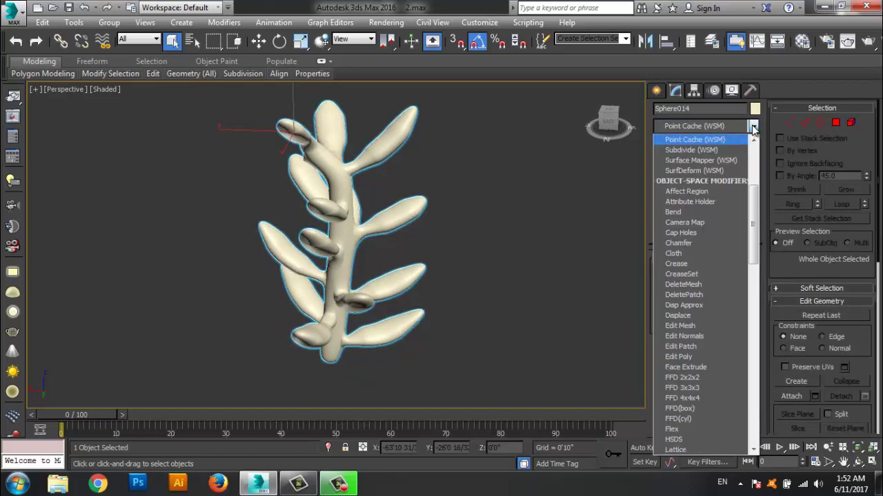
pyautogui.press('p')
pyautogui.press('p')
pyautogui.click(680, 231)
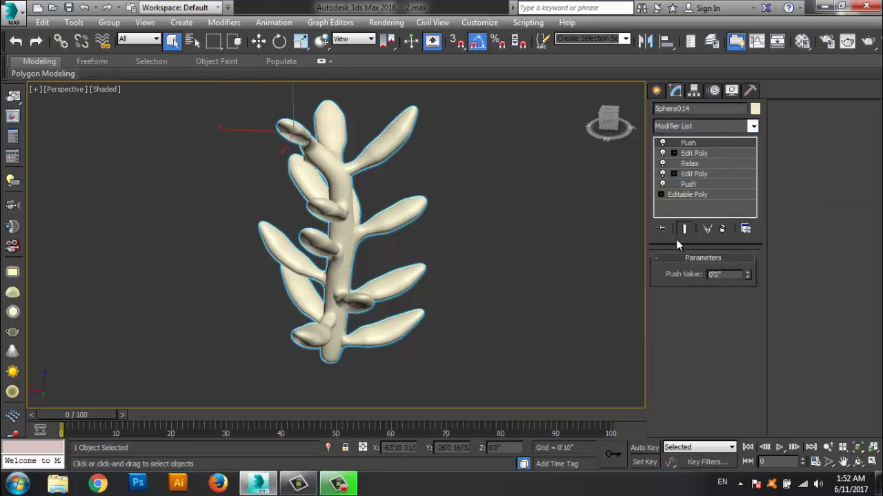
# Set the top Push Value to 0'8 6/32" after trying larger inflations
pyautogui.moveTo(747, 276); pyautogui.dragTo(749, 266)
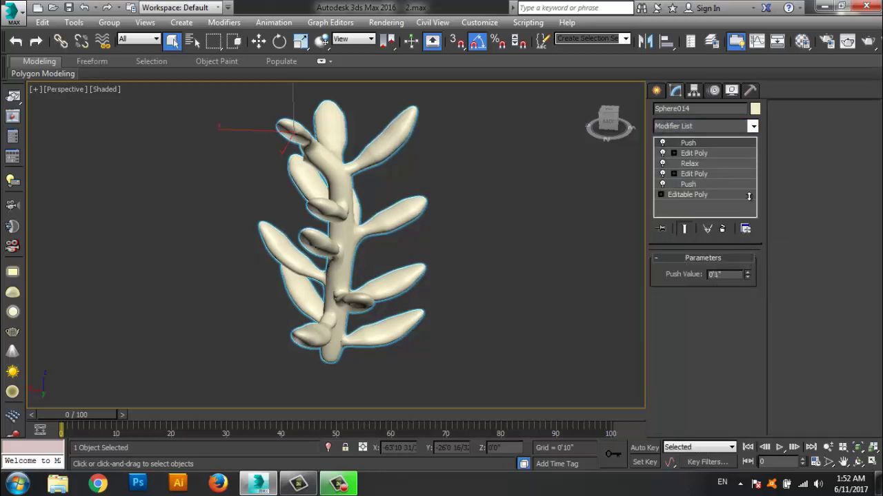
pyautogui.moveTo(748, 195); pyautogui.dragTo(748, 150)
pyautogui.moveTo(737, 47); pyautogui.dragTo(757, 486)
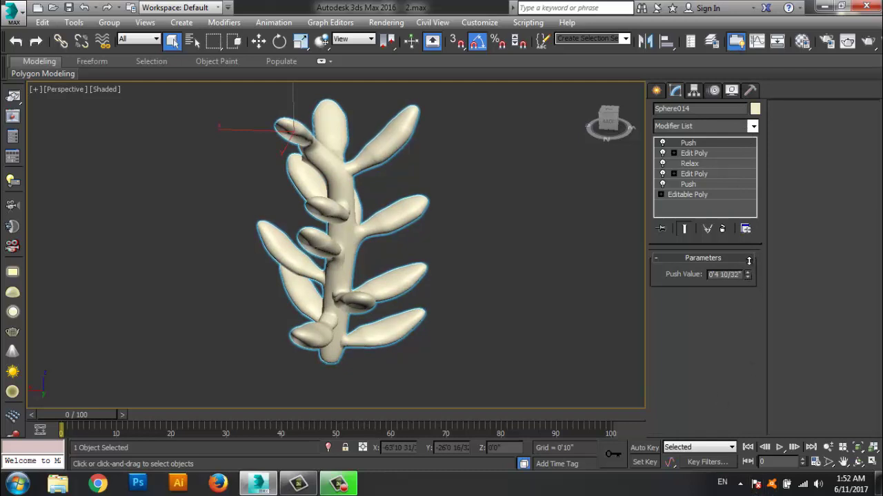
pyautogui.moveTo(749, 261); pyautogui.dragTo(753, 151)
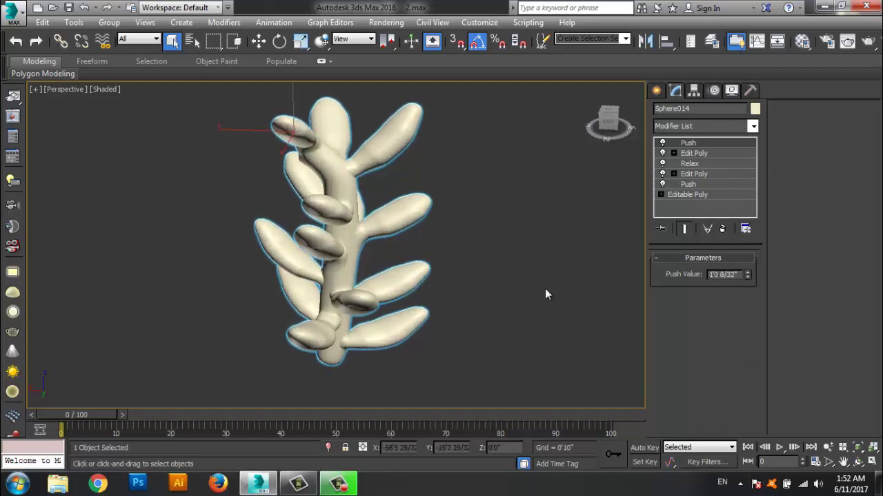
pyautogui.moveTo(523, 309)
pyautogui.keyDown('alt'); pyautogui.mouseDown(button='middle')
pyautogui.moveTo(467, 279)
pyautogui.moveTo(467, 335)
pyautogui.moveTo(514, 348)
pyautogui.moveTo(462, 363)
pyautogui.moveTo(558, 299)
pyautogui.moveTo(511, 315)
pyautogui.moveTo(509, 287)
pyautogui.moveTo(523, 298)
pyautogui.mouseUp(button='middle'); pyautogui.keyUp('alt')
pyautogui.moveTo(749, 274); pyautogui.dragTo(751, 297)
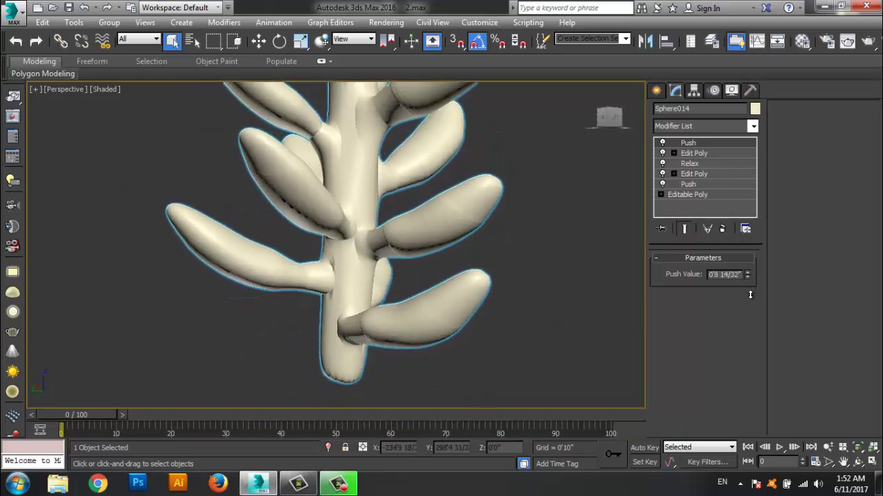
pyautogui.moveTo(523, 307)
pyautogui.keyDown('alt'); pyautogui.mouseDown(button='middle')
pyautogui.moveTo(583, 348)
pyautogui.moveTo(548, 296)
pyautogui.moveTo(503, 349)
pyautogui.moveTo(536, 321)
pyautogui.moveTo(566, 316)
pyautogui.mouseUp(button='middle'); pyautogui.keyUp('alt')
# Lower the Relax modifier's Iterations to 9, then reselect the top Push
pyautogui.click(700, 165)
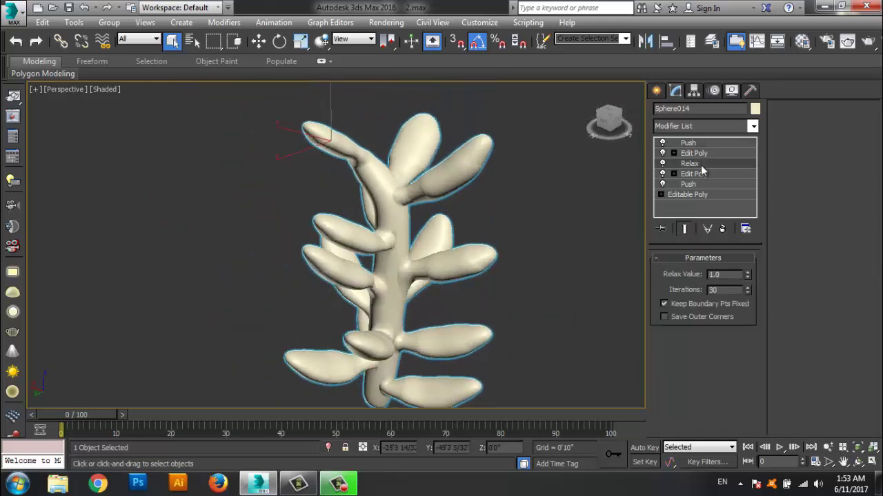
pyautogui.moveTo(748, 290); pyautogui.dragTo(748, 304)
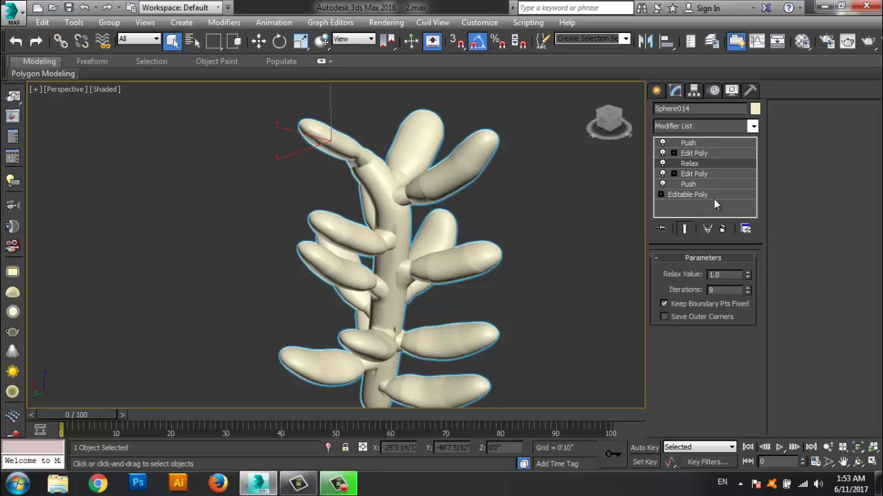
pyautogui.click(693, 153)
pyautogui.click(688, 143)
pyautogui.moveTo(538, 348)
pyautogui.keyDown('alt'); pyautogui.mouseDown(button='middle')
pyautogui.moveTo(591, 291)
pyautogui.moveTo(542, 251)
pyautogui.moveTo(591, 365)
pyautogui.mouseUp(button='middle'); pyautogui.keyUp('alt')
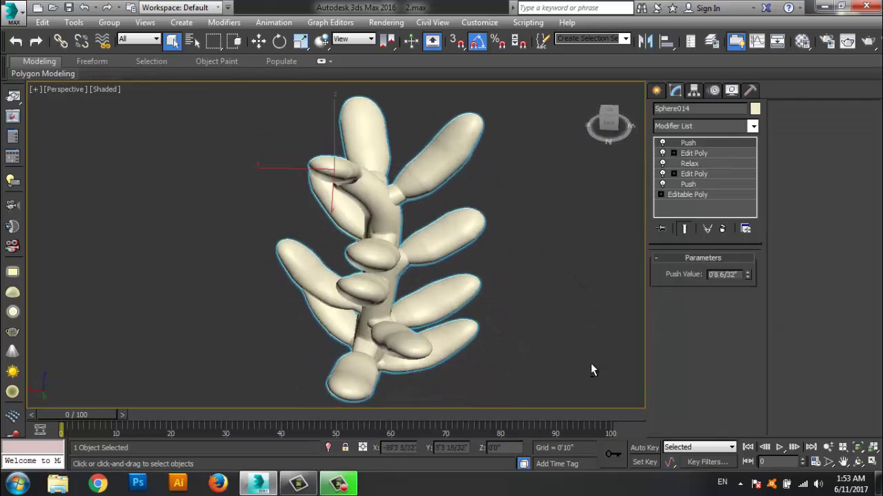
pyautogui.click(734, 126)
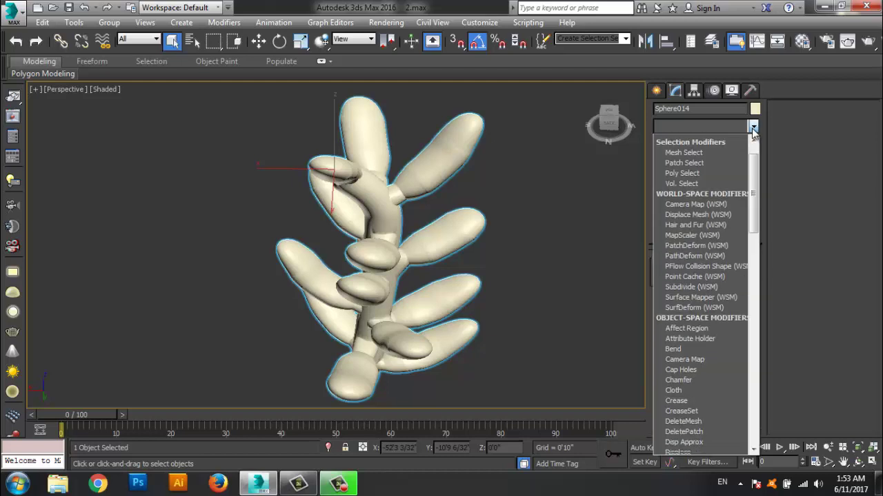
# Add one more Edit Poly and collapse the whole stack into an Editable Poly
pyautogui.press('e')
pyautogui.click(696, 170)
pyautogui.rightClick(688, 141)
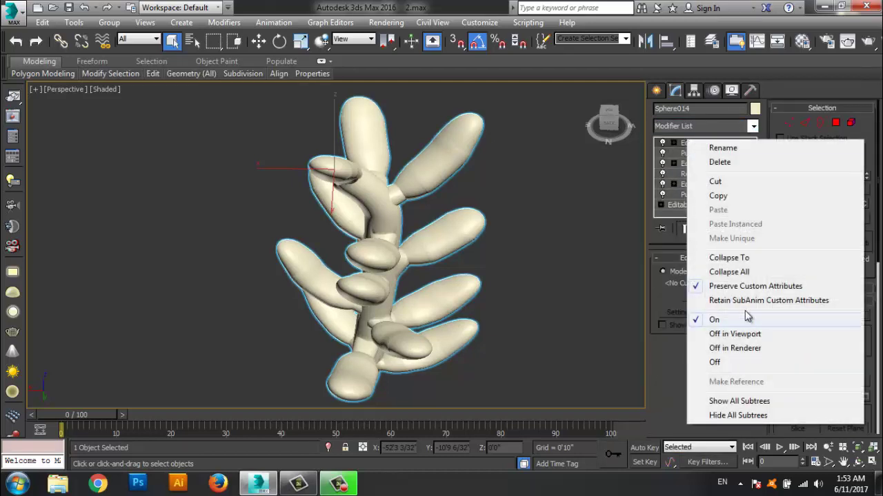
pyautogui.click(728, 271)
pyautogui.click(510, 280)
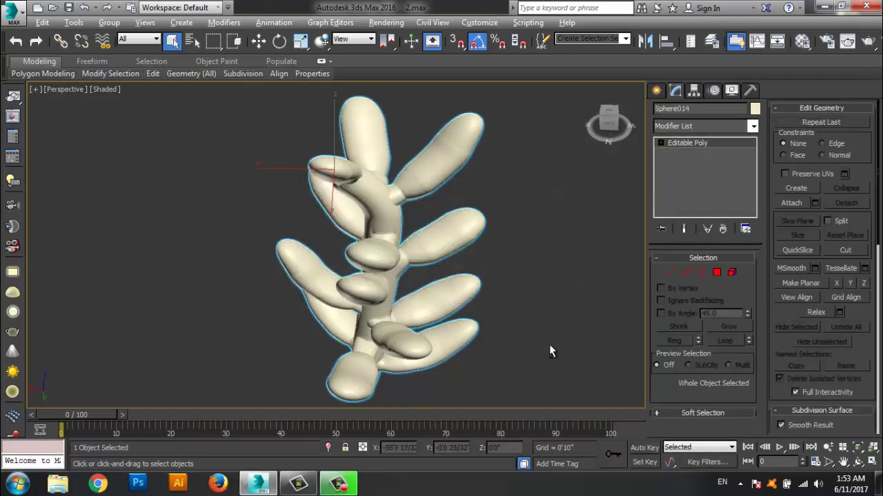
# Frame the plant and zoom in on the lower branch's joint with the trunk
pyautogui.scroll(2, 511, 306)
pyautogui.moveTo(512, 305)
pyautogui.keyDown('alt'); pyautogui.mouseDown(button='middle')
pyautogui.moveTo(528, 315)
pyautogui.moveTo(502, 325)
pyautogui.moveTo(520, 334)
pyautogui.moveTo(516, 328)
pyautogui.mouseUp(button='middle'); pyautogui.keyUp('alt')
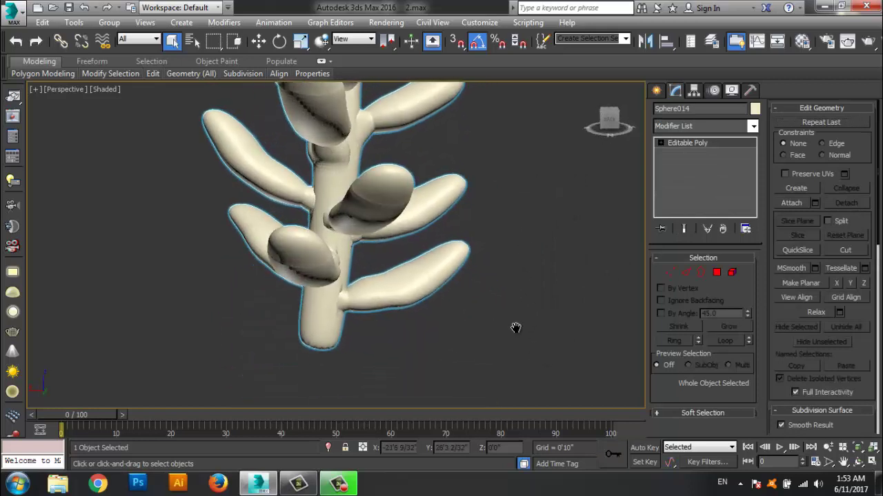
pyautogui.click(858, 448)
pyautogui.scroll(2, 448, 346)
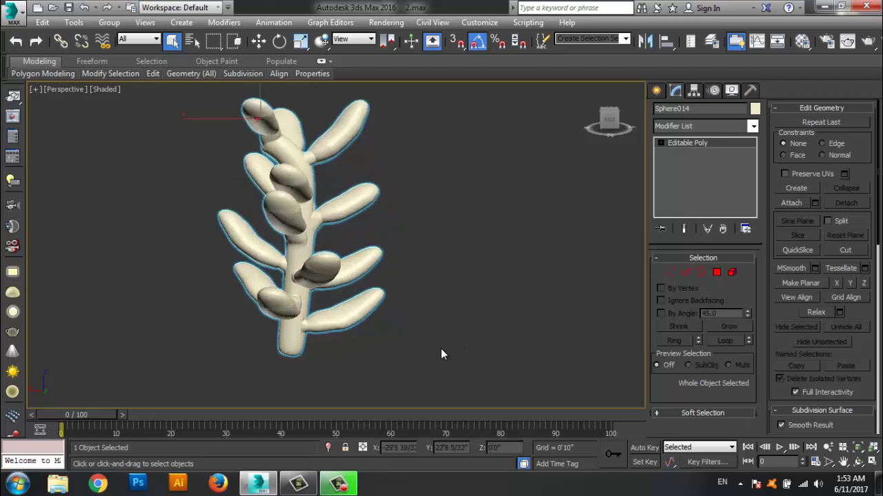
pyautogui.scroll(2, 426, 352)
pyautogui.scroll(1, 430, 355)
pyautogui.scroll(1, 508, 299)
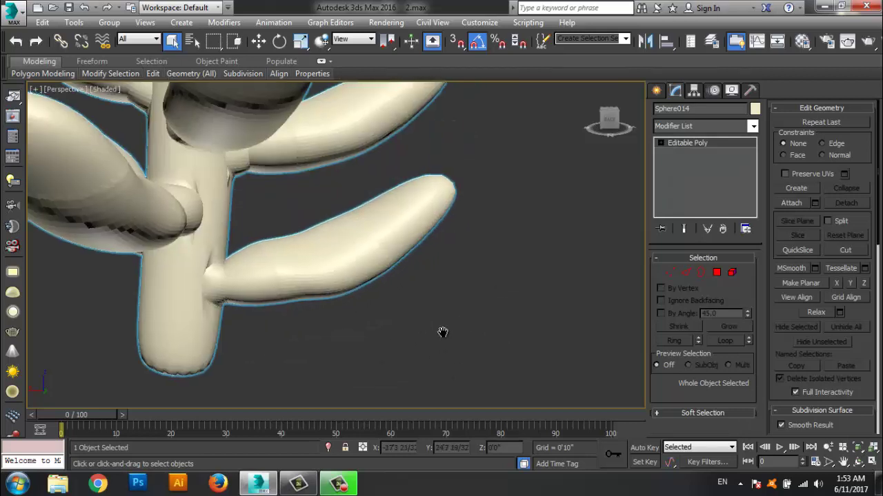
pyautogui.scroll(1, 444, 335)
# Toggle Edged Faces on and off, and scroll the Modify panel to Paint Deformation
pyautogui.press('F4')
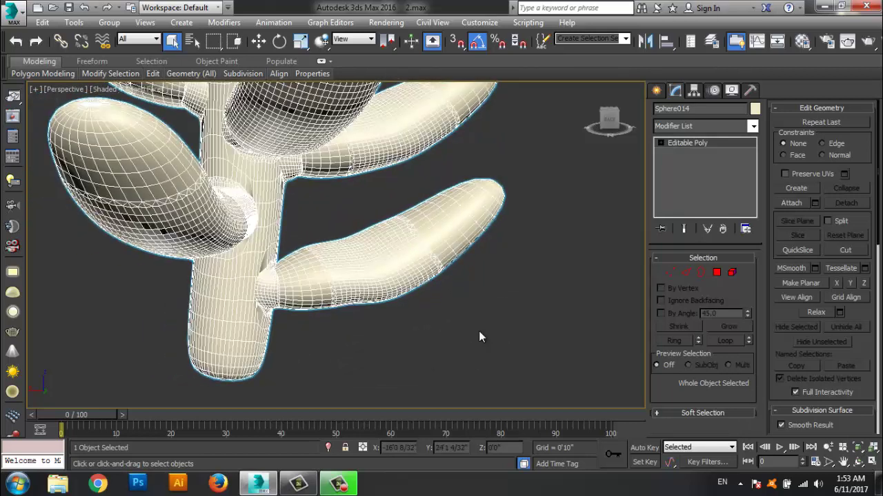
pyautogui.press('F4')
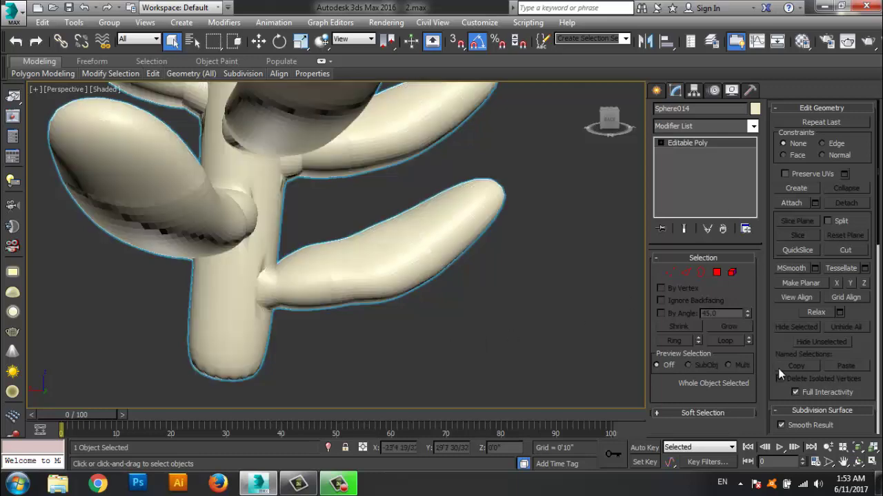
pyautogui.scroll(-4, 773, 350)
pyautogui.scroll(-1, 765, 317)
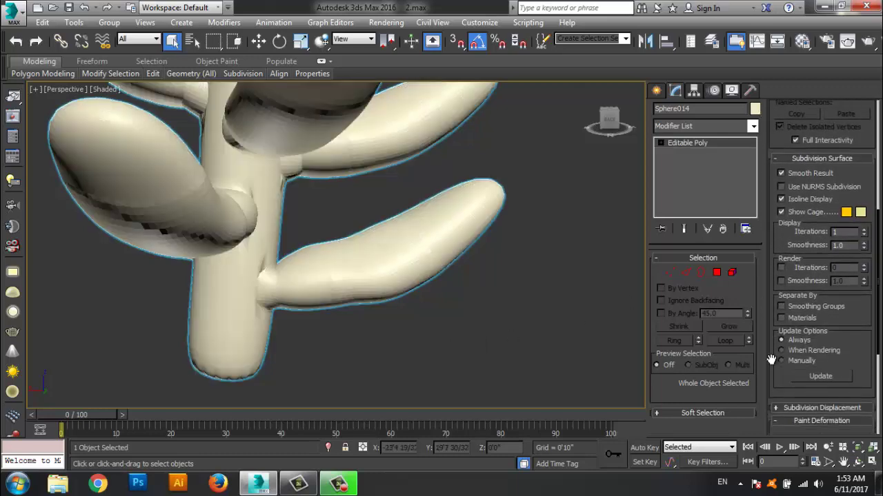
pyautogui.scroll(-2, 772, 366)
# Choose the Paint Deformation Relax brush, show Edged Faces, and start relaxing the lower branch joint
pyautogui.click(844, 371)
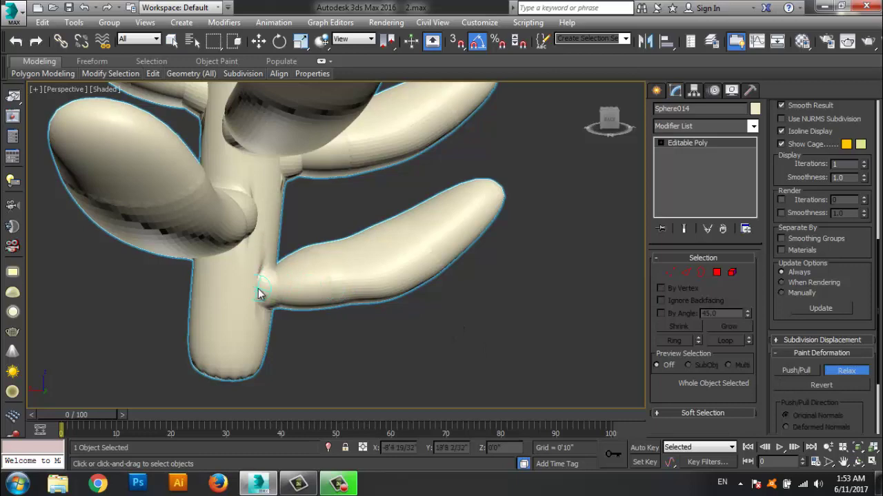
pyautogui.press('F4')
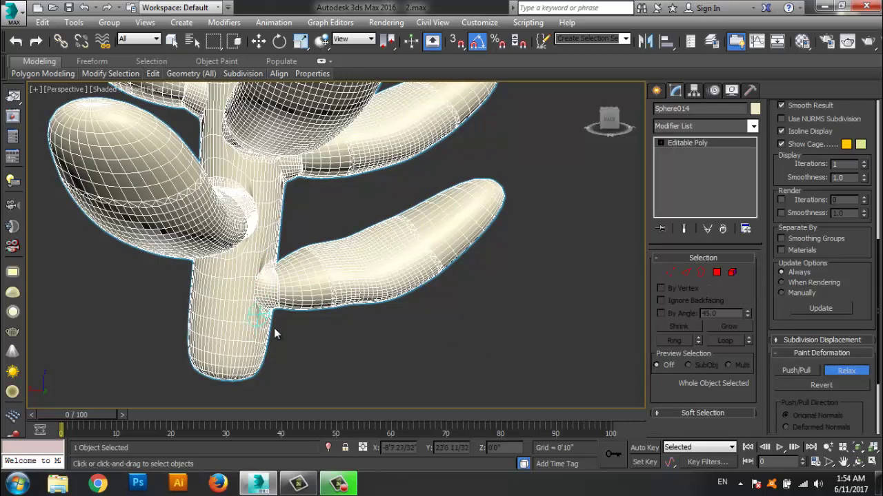
pyautogui.scroll(3, 274, 334)
pyautogui.scroll(3, 294, 360)
pyautogui.scroll(3, 264, 327)
pyautogui.scroll(1, 270, 197)
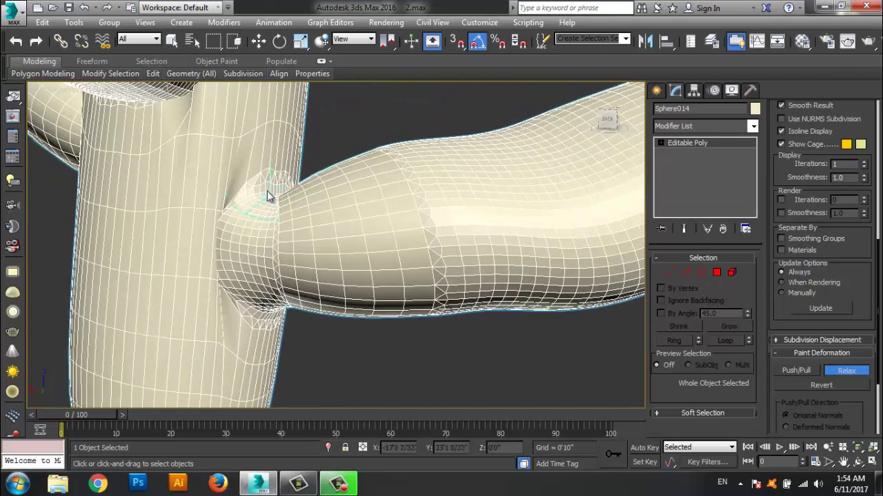
pyautogui.moveTo(269, 197)
pyautogui.mouseDown()
pyautogui.moveTo(246, 198)
pyautogui.moveTo(267, 158)
pyautogui.moveTo(246, 296)
pyautogui.moveTo(254, 312)
pyautogui.moveTo(214, 260)
pyautogui.mouseUp()
# Relax the crease and round off the bulge at the branch–trunk joint from several angles
pyautogui.keyDown('alt'); pyautogui.moveTo(322, 365); pyautogui.dragTo(291, 358, button='middle'); pyautogui.keyUp('alt')
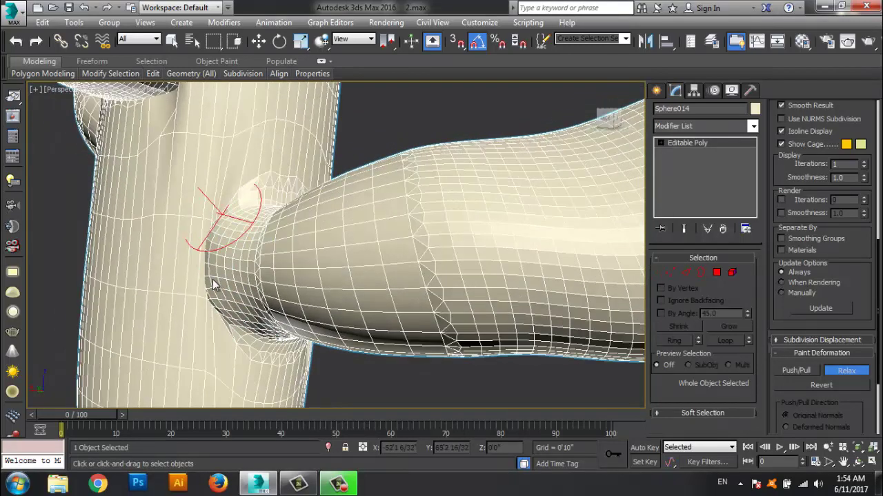
pyautogui.moveTo(214, 239)
pyautogui.mouseDown()
pyautogui.moveTo(227, 266)
pyautogui.moveTo(247, 191)
pyautogui.moveTo(266, 177)
pyautogui.moveTo(242, 194)
pyautogui.moveTo(203, 252)
pyautogui.mouseUp()
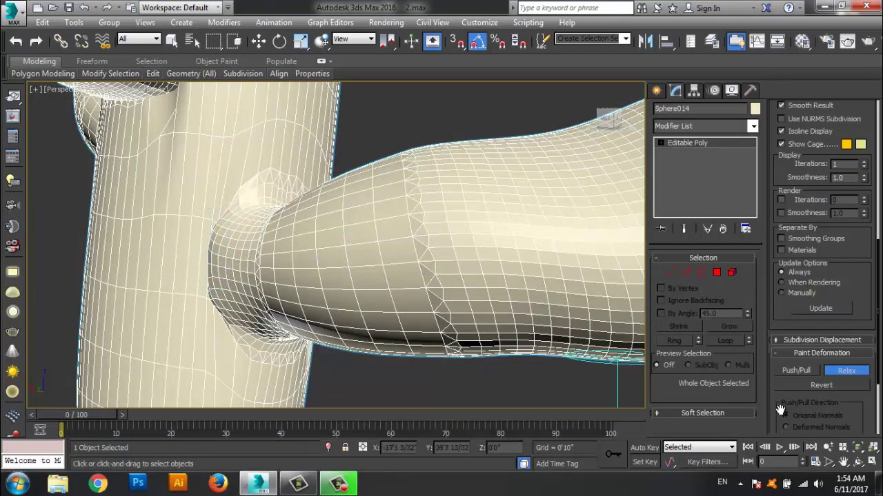
pyautogui.scroll(-3, 759, 290)
pyautogui.scroll(-2, 758, 271)
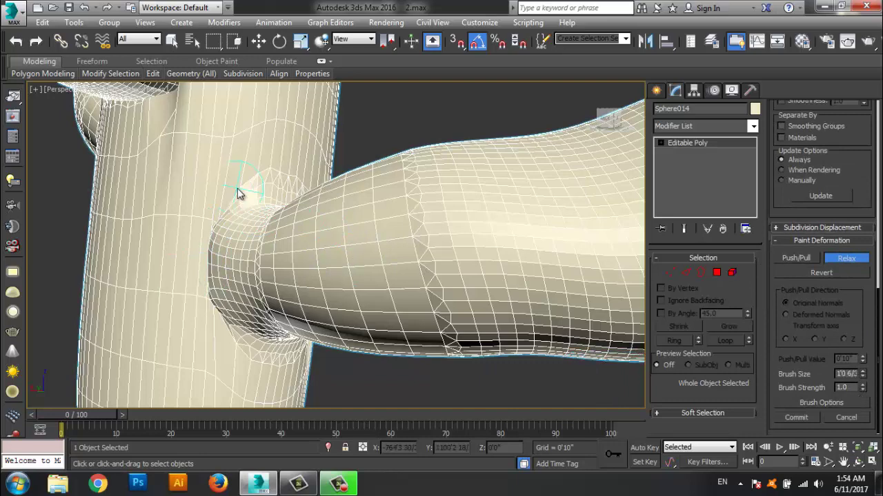
pyautogui.moveTo(237, 189)
pyautogui.mouseDown()
pyautogui.moveTo(194, 246)
pyautogui.moveTo(213, 253)
pyautogui.moveTo(246, 173)
pyautogui.moveTo(246, 190)
pyautogui.moveTo(221, 220)
pyautogui.mouseUp()
pyautogui.keyDown('alt'); pyautogui.moveTo(402, 381); pyautogui.dragTo(423, 392, button='middle'); pyautogui.keyUp('alt')
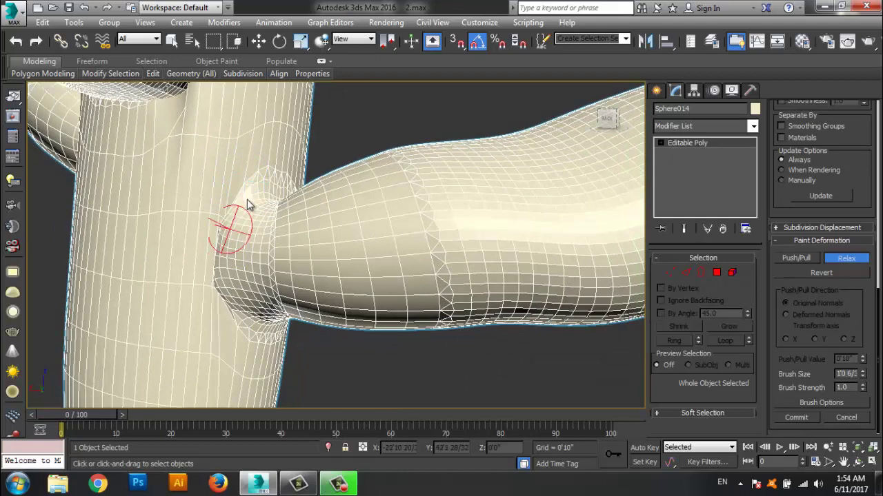
pyautogui.moveTo(248, 205)
pyautogui.mouseDown()
pyautogui.moveTo(285, 214)
pyautogui.moveTo(281, 205)
pyautogui.moveTo(283, 264)
pyautogui.moveTo(441, 260)
pyautogui.mouseUp()
pyautogui.keyDown('alt'); pyautogui.moveTo(437, 256); pyautogui.dragTo(427, 346, button='middle'); pyautogui.keyUp('alt')
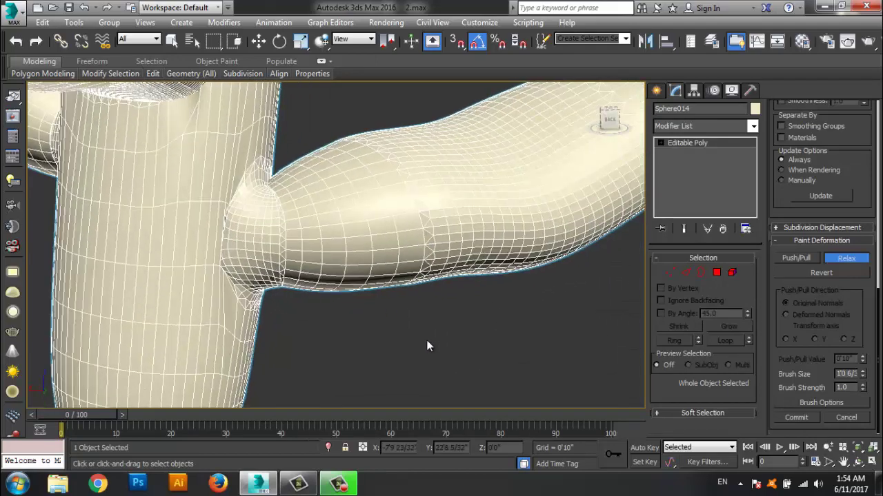
# Relax the joint close up, then smooth around it from a wider view
pyautogui.scroll(5, 428, 346)
pyautogui.scroll(-6, 432, 307)
pyautogui.scroll(5, 418, 329)
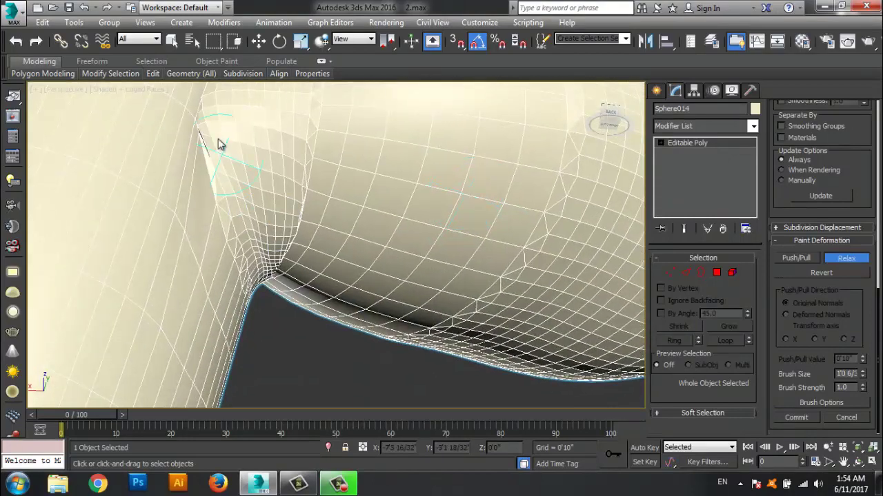
pyautogui.moveTo(218, 144); pyautogui.dragTo(207, 128)
pyautogui.scroll(-4, 207, 128)
pyautogui.moveTo(206, 128)
pyautogui.keyDown('alt'); pyautogui.mouseDown(button='middle')
pyautogui.moveTo(275, 321)
pyautogui.moveTo(247, 278)
pyautogui.mouseUp(button='middle'); pyautogui.keyUp('alt')
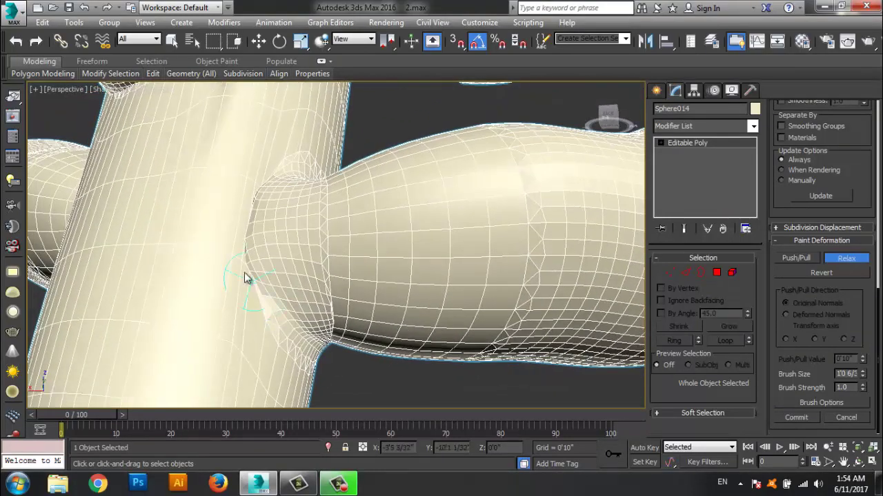
pyautogui.moveTo(247, 278)
pyautogui.mouseDown()
pyautogui.moveTo(252, 257)
pyautogui.moveTo(252, 285)
pyautogui.moveTo(246, 241)
pyautogui.moveTo(264, 296)
pyautogui.moveTo(237, 207)
pyautogui.moveTo(256, 187)
pyautogui.moveTo(256, 256)
pyautogui.moveTo(265, 229)
pyautogui.moveTo(262, 250)
pyautogui.moveTo(286, 329)
pyautogui.moveTo(269, 233)
pyautogui.moveTo(272, 287)
pyautogui.moveTo(269, 176)
pyautogui.mouseUp()
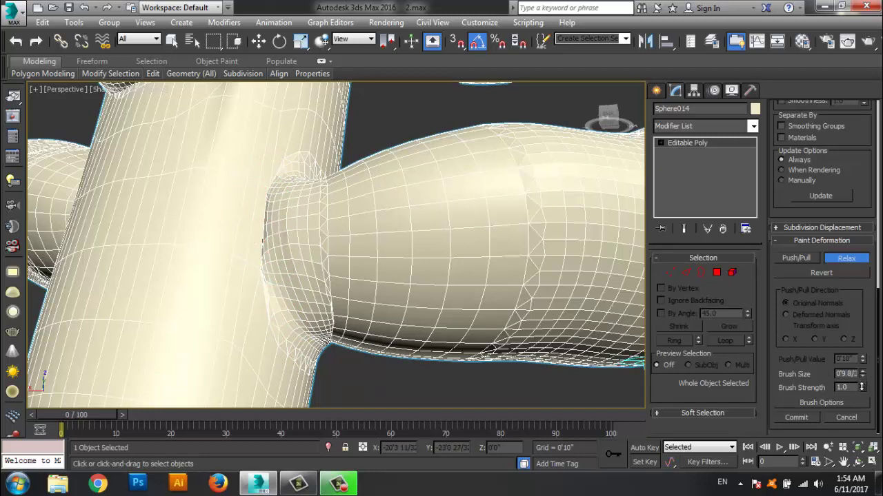
# Finish relaxing the lower branch joint, including its top edge
pyautogui.moveTo(261, 190); pyautogui.dragTo(267, 296)
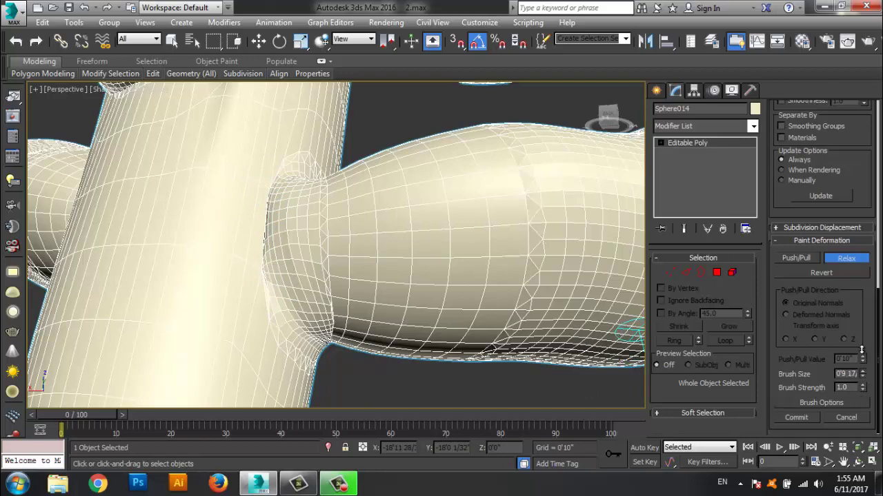
pyautogui.moveTo(282, 205)
pyautogui.mouseDown()
pyautogui.moveTo(266, 276)
pyautogui.moveTo(282, 232)
pyautogui.mouseUp()
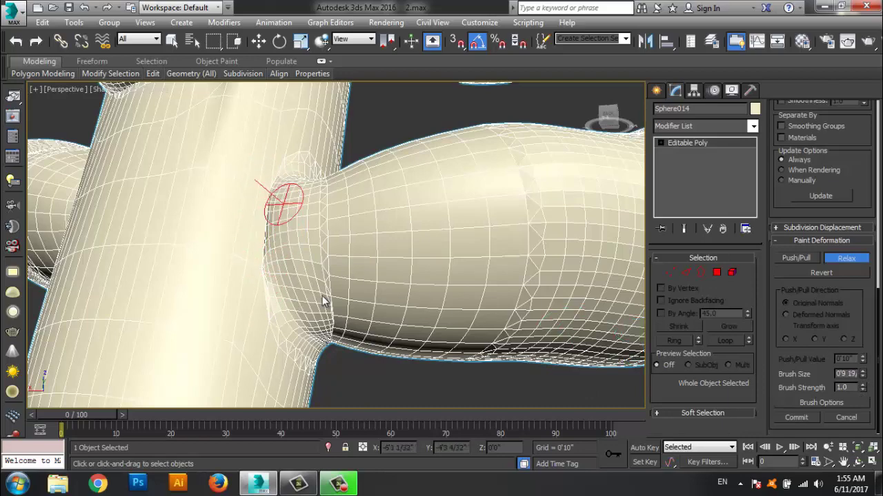
pyautogui.keyDown('alt'); pyautogui.moveTo(324, 302); pyautogui.dragTo(374, 395, button='middle'); pyautogui.keyUp('alt')
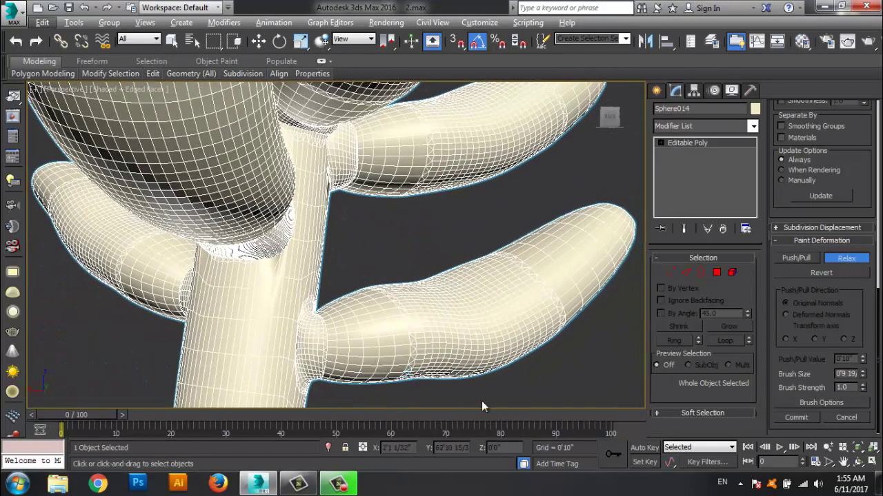
pyautogui.keyDown('alt'); pyautogui.moveTo(481, 400); pyautogui.dragTo(367, 185, button='middle'); pyautogui.keyUp('alt')
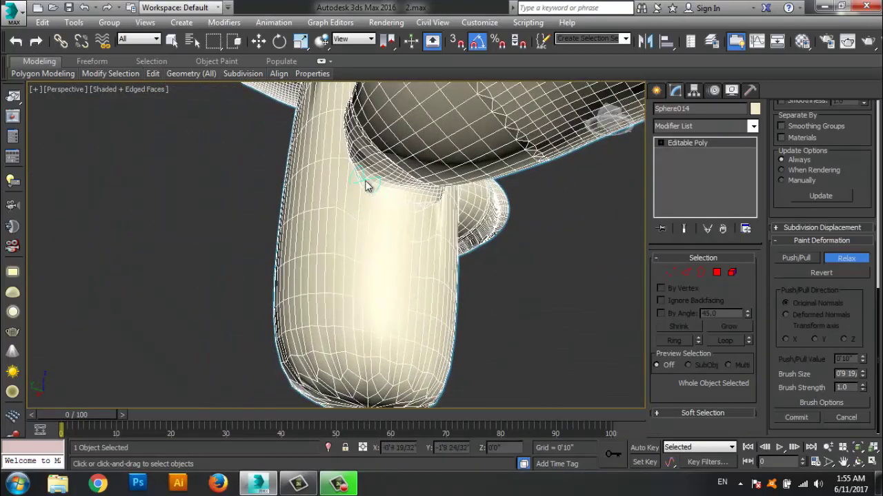
# Relax the crease beneath the upper branch's joint, seen from the trunk's underside
pyautogui.moveTo(367, 185); pyautogui.dragTo(384, 176)
pyautogui.moveTo(192, 275)
pyautogui.keyDown('alt'); pyautogui.mouseDown(button='middle')
pyautogui.moveTo(94, 286)
pyautogui.moveTo(193, 263)
pyautogui.mouseUp(button='middle'); pyautogui.keyUp('alt')
pyautogui.moveTo(319, 155)
pyautogui.mouseDown()
pyautogui.moveTo(312, 173)
pyautogui.moveTo(336, 185)
pyautogui.mouseUp()
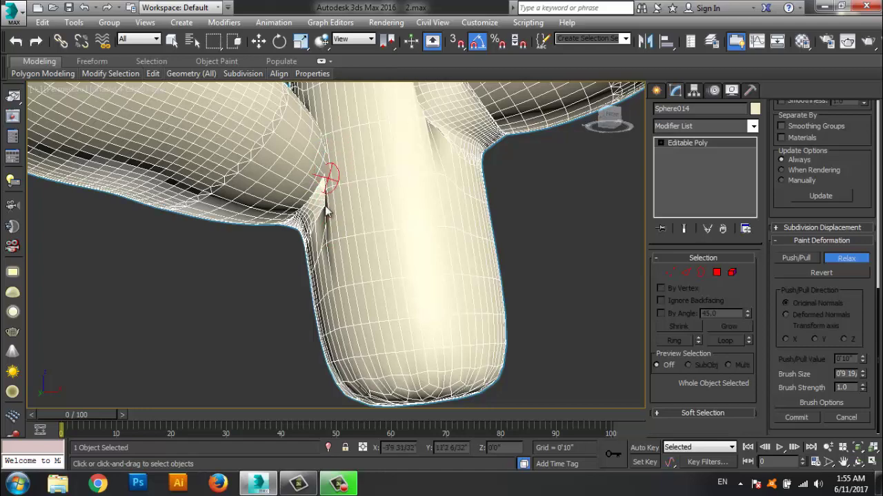
pyautogui.moveTo(325, 205)
pyautogui.keyDown('alt'); pyautogui.mouseDown(button='middle')
pyautogui.moveTo(256, 284)
pyautogui.moveTo(256, 297)
pyautogui.moveTo(231, 314)
pyautogui.mouseUp(button='middle'); pyautogui.keyUp('alt')
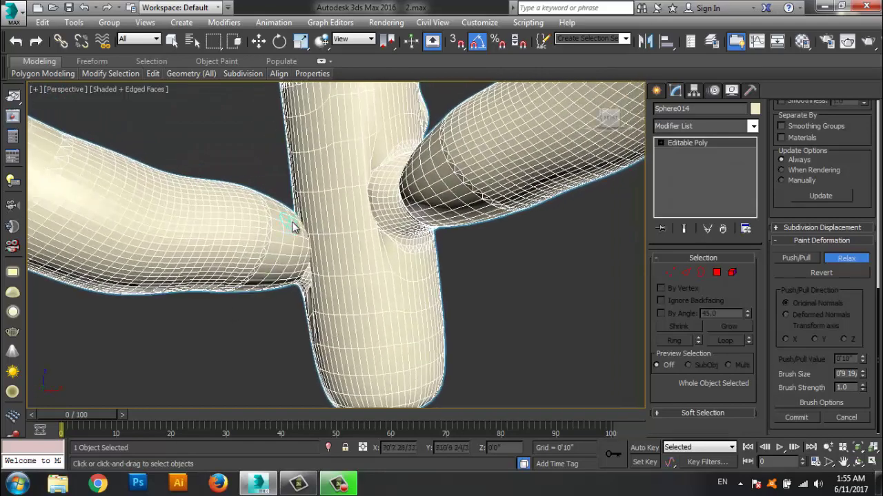
pyautogui.moveTo(304, 208)
pyautogui.keyDown('alt'); pyautogui.mouseDown(button='middle')
pyautogui.moveTo(475, 336)
pyautogui.moveTo(341, 215)
pyautogui.moveTo(302, 236)
pyautogui.moveTo(284, 273)
pyautogui.moveTo(296, 252)
pyautogui.moveTo(325, 311)
pyautogui.moveTo(347, 287)
pyautogui.mouseUp(button='middle'); pyautogui.keyUp('alt')
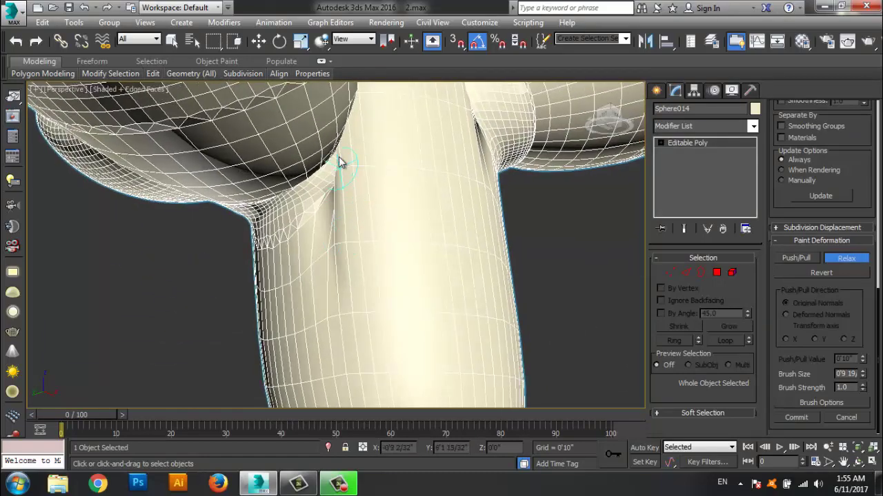
# Smooth another branch–trunk joint with repeated Relax strokes at about 1'4 26/32" brush size
pyautogui.moveTo(339, 161)
pyautogui.mouseDown()
pyautogui.moveTo(338, 198)
pyautogui.moveTo(349, 212)
pyautogui.mouseUp()
pyautogui.moveTo(348, 213)
pyautogui.keyDown('alt'); pyautogui.mouseDown(button='middle')
pyautogui.moveTo(424, 242)
pyautogui.moveTo(374, 197)
pyautogui.mouseUp(button='middle'); pyautogui.keyUp('alt')
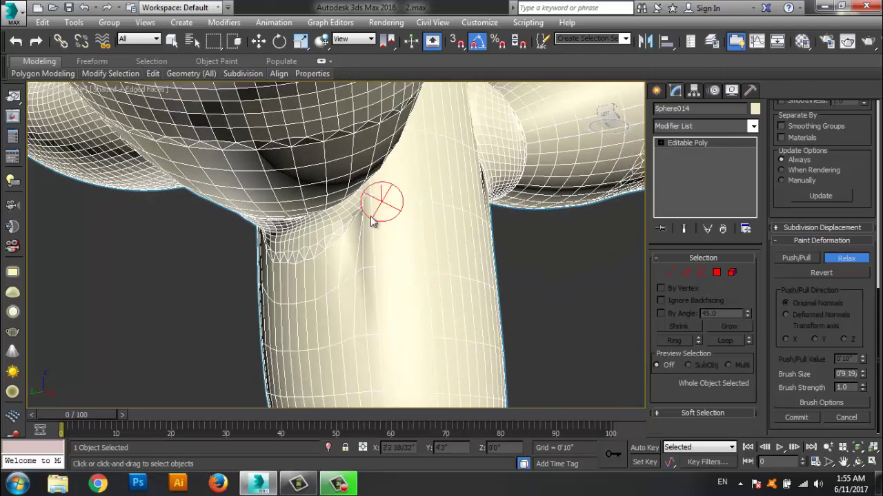
pyautogui.moveTo(374, 197); pyautogui.dragTo(338, 238)
pyautogui.moveTo(359, 199)
pyautogui.mouseDown()
pyautogui.moveTo(335, 248)
pyautogui.moveTo(360, 217)
pyautogui.mouseUp()
pyautogui.moveTo(360, 217)
pyautogui.keyDown('alt'); pyautogui.mouseDown(button='middle')
pyautogui.moveTo(187, 299)
pyautogui.moveTo(180, 277)
pyautogui.mouseUp(button='middle'); pyautogui.keyUp('alt')
pyautogui.moveTo(220, 199); pyautogui.dragTo(250, 160)
pyautogui.keyDown('alt'); pyautogui.moveTo(161, 294); pyautogui.dragTo(214, 298, button='middle'); pyautogui.keyUp('alt')
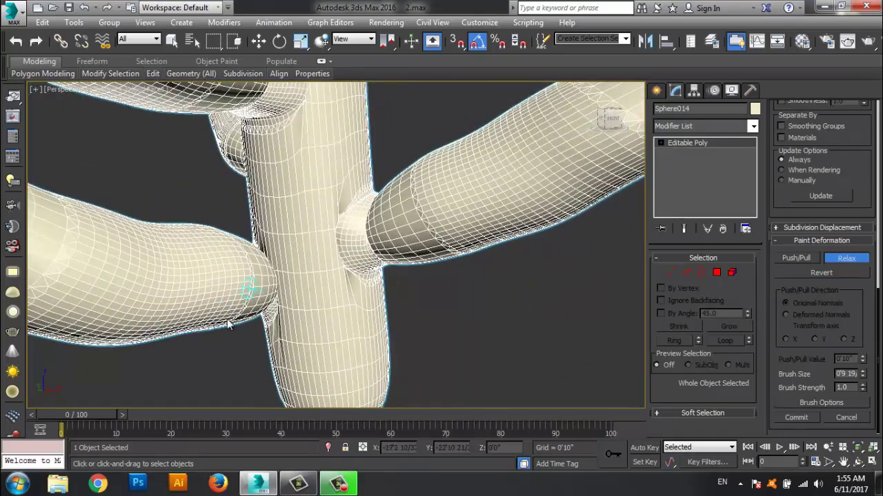
pyautogui.moveTo(230, 250)
pyautogui.keyDown('alt'); pyautogui.mouseDown(button='middle')
pyautogui.moveTo(304, 246)
pyautogui.moveTo(325, 256)
pyautogui.moveTo(305, 250)
pyautogui.moveTo(283, 214)
pyautogui.mouseUp(button='middle'); pyautogui.keyUp('alt')
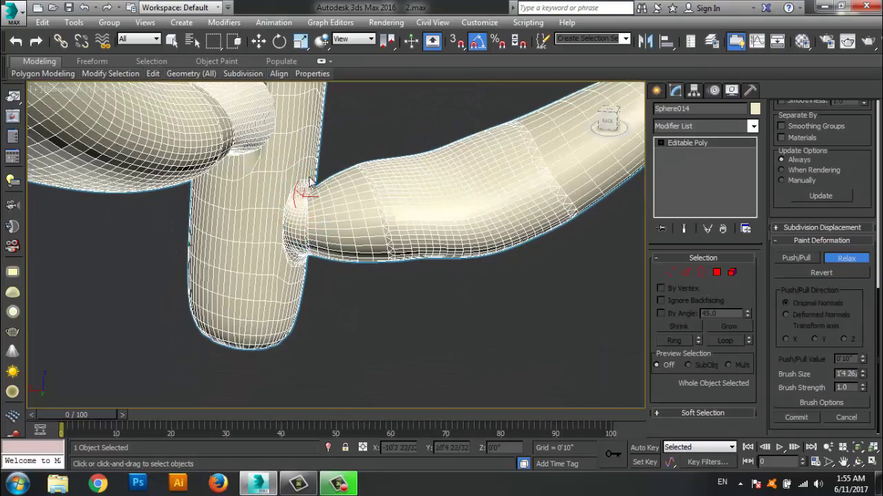
# Relax the joint where a branch meets the trunk, viewed face-on
pyautogui.moveTo(386, 357)
pyautogui.keyDown('alt'); pyautogui.mouseDown(button='middle')
pyautogui.moveTo(235, 295)
pyautogui.moveTo(194, 287)
pyautogui.moveTo(358, 273)
pyautogui.mouseUp(button='middle'); pyautogui.keyUp('alt')
pyautogui.moveTo(459, 336)
pyautogui.keyDown('alt'); pyautogui.mouseDown(button='middle')
pyautogui.moveTo(343, 267)
pyautogui.moveTo(449, 358)
pyautogui.moveTo(332, 181)
pyautogui.mouseUp(button='middle'); pyautogui.keyUp('alt')
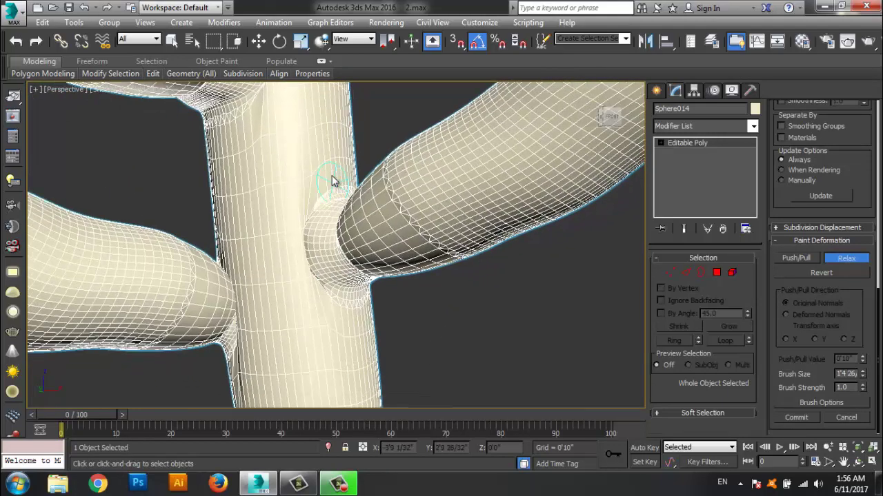
pyautogui.moveTo(331, 181)
pyautogui.mouseDown()
pyautogui.moveTo(315, 217)
pyautogui.moveTo(374, 310)
pyautogui.moveTo(339, 299)
pyautogui.moveTo(310, 222)
pyautogui.moveTo(355, 296)
pyautogui.moveTo(327, 209)
pyautogui.mouseUp()
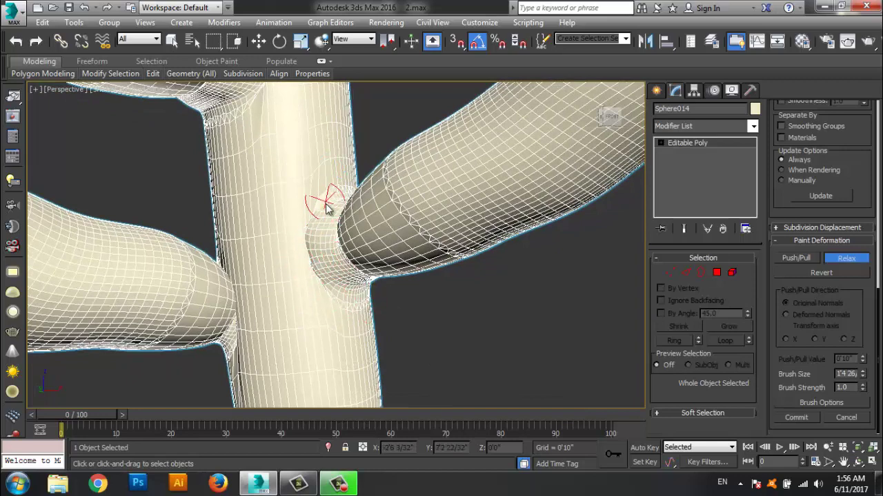
pyautogui.moveTo(444, 316)
pyautogui.keyDown('alt'); pyautogui.mouseDown(button='middle')
pyautogui.moveTo(489, 313)
pyautogui.moveTo(448, 283)
pyautogui.mouseUp(button='middle'); pyautogui.keyUp('alt')
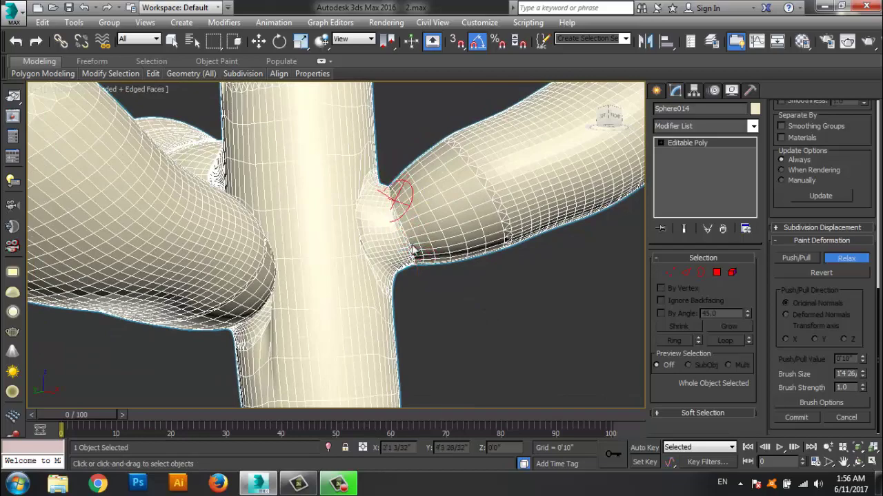
# Relax the crease running down the trunk's neck
pyautogui.moveTo(397, 200)
pyautogui.keyDown('alt'); pyautogui.mouseDown(button='middle')
pyautogui.moveTo(418, 295)
pyautogui.moveTo(359, 275)
pyautogui.moveTo(419, 331)
pyautogui.moveTo(407, 331)
pyautogui.moveTo(276, 203)
pyautogui.moveTo(361, 256)
pyautogui.moveTo(403, 365)
pyautogui.mouseUp(button='middle'); pyautogui.keyUp('alt')
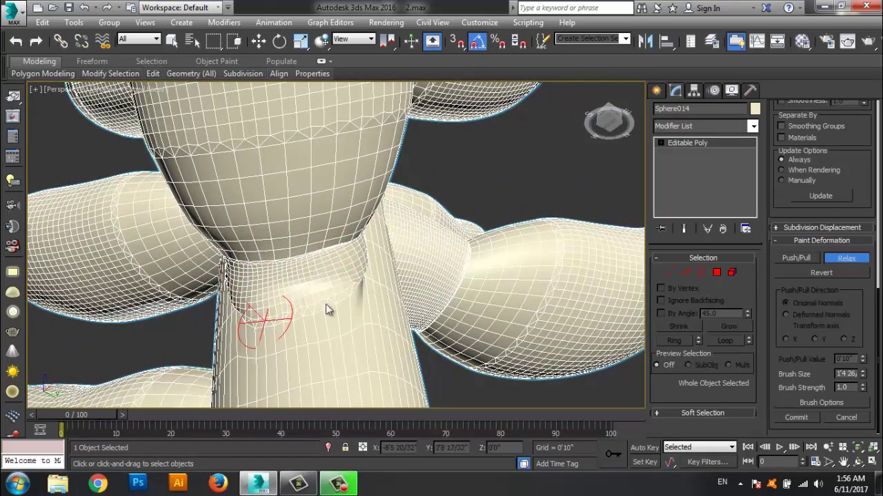
pyautogui.moveTo(505, 202)
pyautogui.keyDown('alt'); pyautogui.mouseDown(button='middle')
pyautogui.moveTo(418, 222)
pyautogui.moveTo(433, 388)
pyautogui.moveTo(454, 316)
pyautogui.moveTo(289, 310)
pyautogui.mouseUp(button='middle'); pyautogui.keyUp('alt')
pyautogui.moveTo(281, 282); pyautogui.dragTo(261, 329)
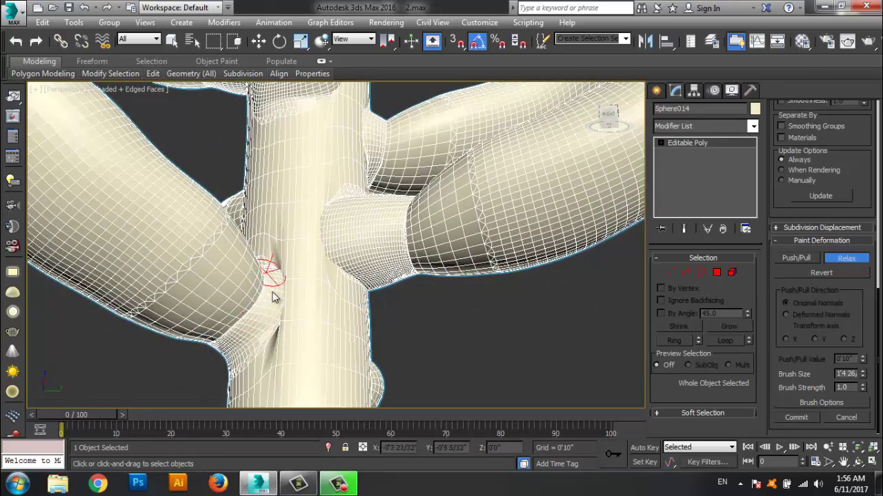
pyautogui.moveTo(272, 297)
pyautogui.keyDown('alt'); pyautogui.mouseDown(button='middle')
pyautogui.moveTo(389, 376)
pyautogui.moveTo(267, 290)
pyautogui.mouseUp(button='middle'); pyautogui.keyUp('alt')
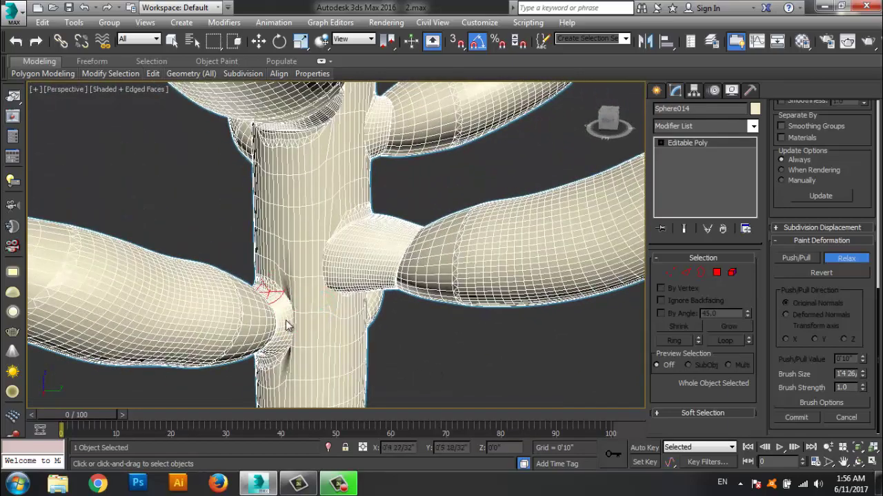
pyautogui.keyDown('alt'); pyautogui.moveTo(410, 352); pyautogui.dragTo(356, 202, button='middle'); pyautogui.keyUp('alt')
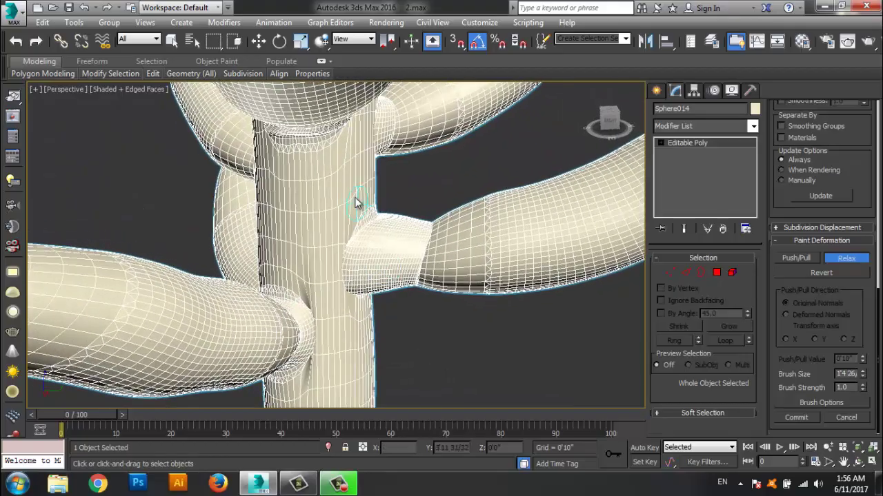
pyautogui.moveTo(359, 252)
pyautogui.keyDown('alt'); pyautogui.mouseDown(button='middle')
pyautogui.moveTo(448, 354)
pyautogui.moveTo(524, 365)
pyautogui.moveTo(471, 286)
pyautogui.moveTo(393, 351)
pyautogui.mouseUp(button='middle'); pyautogui.keyUp('alt')
# Soften the limb-to-trunk joint and the underside of the upper branch's joint
pyautogui.scroll(3, 386, 310)
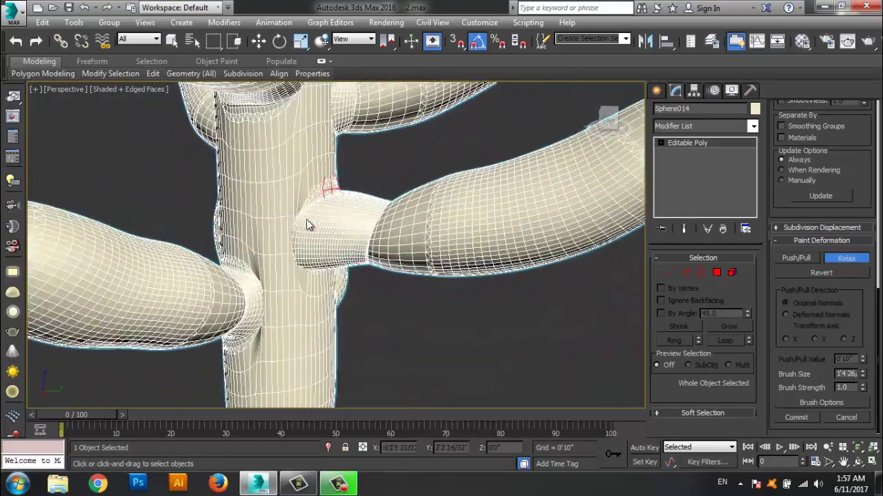
pyautogui.moveTo(308, 225); pyautogui.dragTo(301, 269)
pyautogui.keyDown('alt'); pyautogui.moveTo(433, 302); pyautogui.dragTo(292, 209, button='middle'); pyautogui.keyUp('alt')
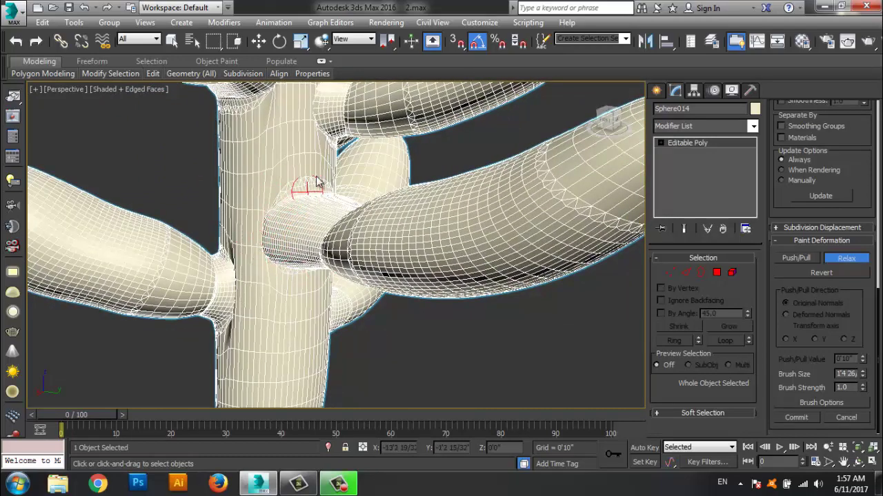
pyautogui.moveTo(310, 209)
pyautogui.keyDown('alt'); pyautogui.mouseDown(button='middle')
pyautogui.moveTo(442, 340)
pyautogui.moveTo(398, 213)
pyautogui.moveTo(407, 284)
pyautogui.moveTo(307, 148)
pyautogui.mouseUp(button='middle'); pyautogui.keyUp('alt')
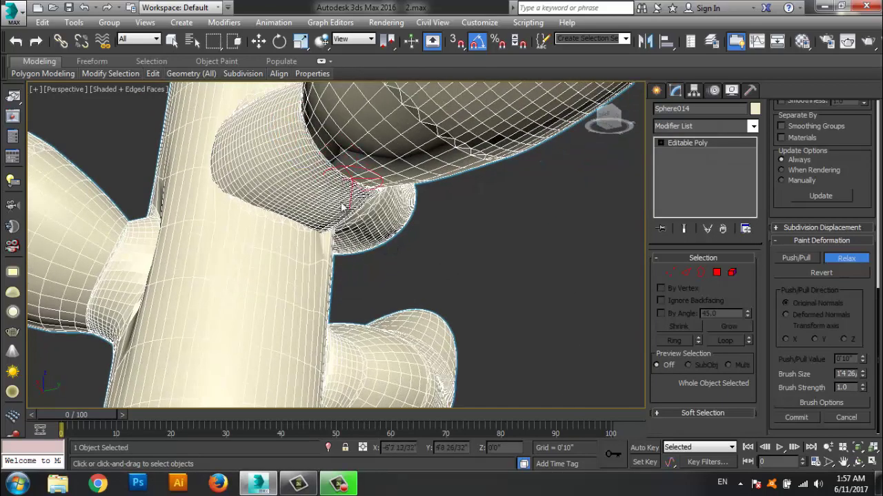
pyautogui.moveTo(341, 207); pyautogui.dragTo(333, 235)
pyautogui.moveTo(234, 193)
pyautogui.mouseDown()
pyautogui.moveTo(237, 206)
pyautogui.moveTo(299, 227)
pyautogui.moveTo(237, 190)
pyautogui.moveTo(304, 239)
pyautogui.moveTo(264, 222)
pyautogui.moveTo(305, 232)
pyautogui.moveTo(282, 227)
pyautogui.mouseUp()
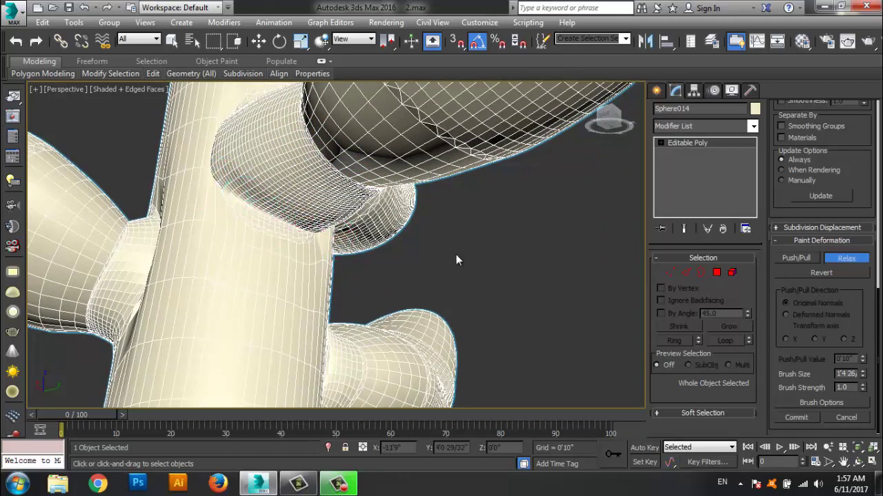
pyautogui.moveTo(456, 260)
pyautogui.keyDown('alt'); pyautogui.mouseDown(button='middle')
pyautogui.moveTo(354, 262)
pyautogui.moveTo(335, 223)
pyautogui.mouseUp(button='middle'); pyautogui.keyUp('alt')
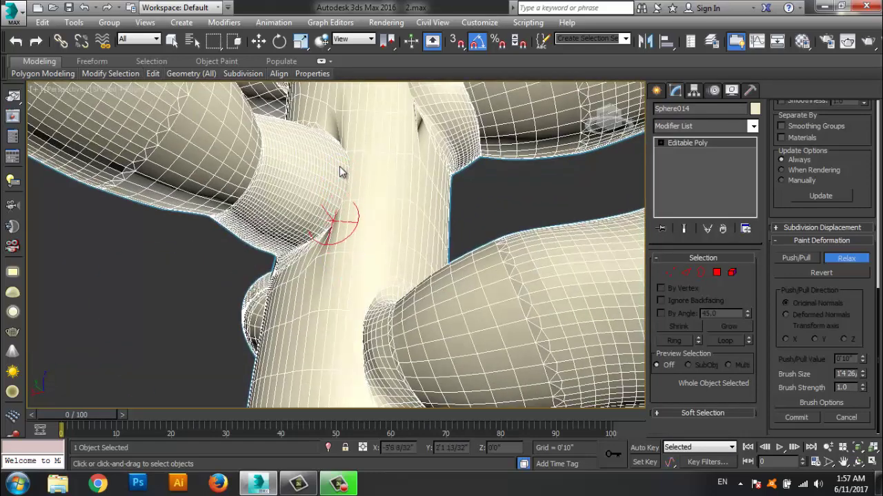
# Relax the first remaining branch–trunk junctions, working down the trunk joint
pyautogui.moveTo(249, 181); pyautogui.dragTo(255, 181)
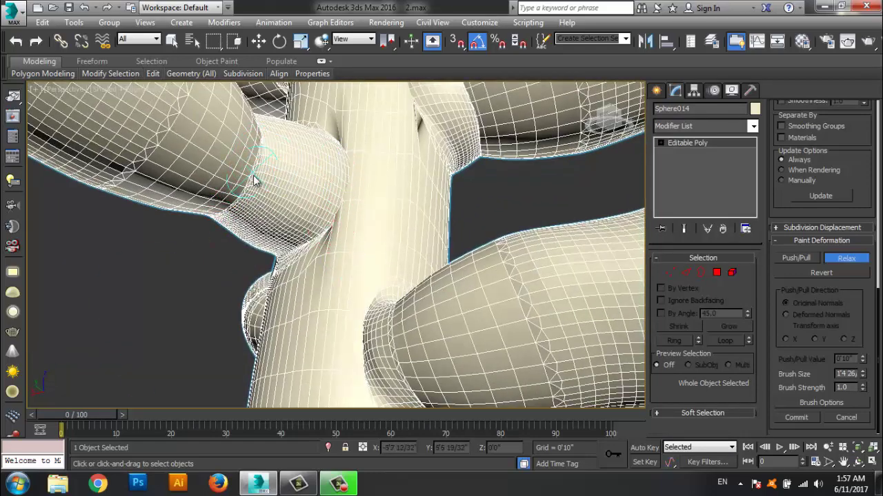
pyautogui.moveTo(254, 180)
pyautogui.keyDown('alt'); pyautogui.mouseDown(button='middle')
pyautogui.moveTo(147, 344)
pyautogui.moveTo(219, 317)
pyautogui.mouseUp(button='middle'); pyautogui.keyUp('alt')
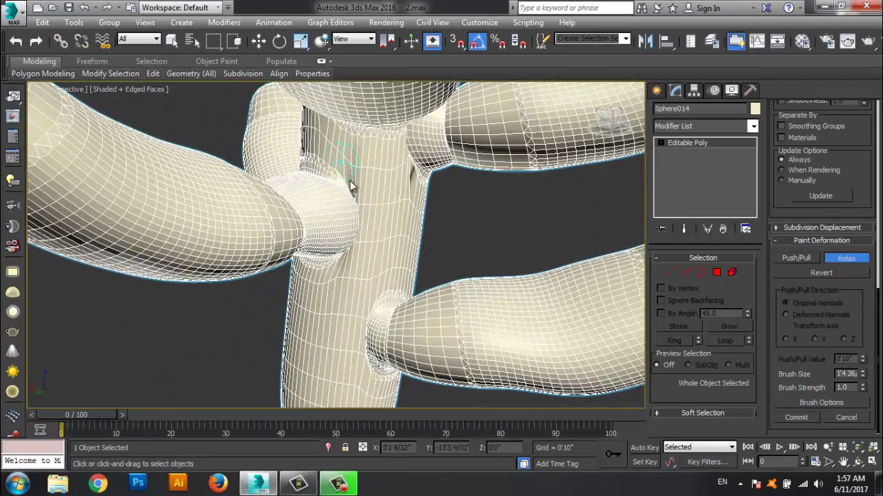
pyautogui.moveTo(350, 181)
pyautogui.keyDown('alt'); pyautogui.mouseDown(button='middle')
pyautogui.moveTo(459, 241)
pyautogui.moveTo(270, 177)
pyautogui.mouseUp(button='middle'); pyautogui.keyUp('alt')
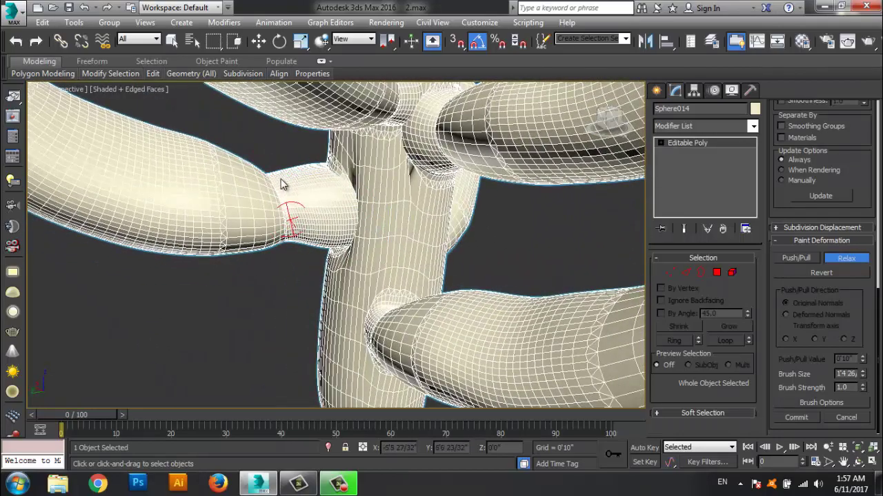
pyautogui.moveTo(241, 337)
pyautogui.keyDown('alt'); pyautogui.mouseDown(button='middle')
pyautogui.moveTo(420, 318)
pyautogui.moveTo(282, 305)
pyautogui.moveTo(345, 260)
pyautogui.moveTo(346, 201)
pyautogui.mouseUp(button='middle'); pyautogui.keyUp('alt')
pyautogui.moveTo(370, 221); pyautogui.dragTo(377, 253)
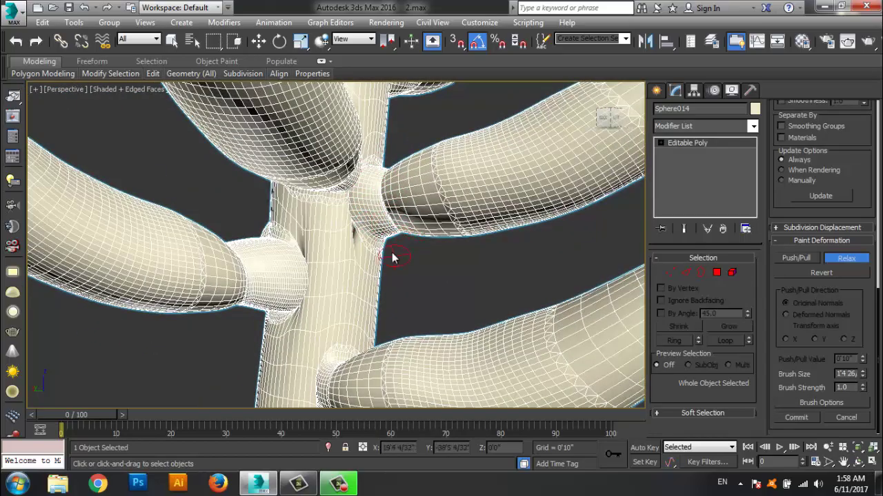
pyautogui.moveTo(381, 215)
pyautogui.keyDown('alt'); pyautogui.mouseDown(button='middle')
pyautogui.moveTo(339, 255)
pyautogui.moveTo(282, 173)
pyautogui.mouseUp(button='middle'); pyautogui.keyUp('alt')
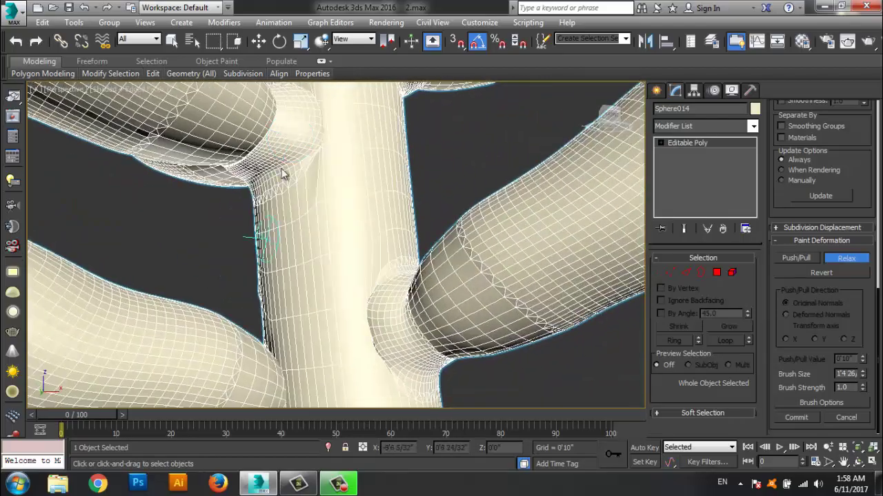
pyautogui.moveTo(193, 218)
pyautogui.keyDown('alt'); pyautogui.mouseDown(button='middle')
pyautogui.moveTo(208, 249)
pyautogui.moveTo(232, 268)
pyautogui.moveTo(227, 299)
pyautogui.moveTo(289, 181)
pyautogui.mouseUp(button='middle'); pyautogui.keyUp('alt')
pyautogui.moveTo(290, 181)
pyautogui.mouseDown()
pyautogui.moveTo(282, 145)
pyautogui.moveTo(301, 203)
pyautogui.moveTo(376, 229)
pyautogui.moveTo(365, 250)
pyautogui.moveTo(359, 239)
pyautogui.moveTo(348, 255)
pyautogui.moveTo(348, 241)
pyautogui.moveTo(275, 168)
pyautogui.moveTo(276, 177)
pyautogui.moveTo(295, 154)
pyautogui.moveTo(276, 186)
pyautogui.mouseUp()
# Smooth the upper part of the next junction and the area under its branch
pyautogui.moveTo(275, 187)
pyautogui.keyDown('alt'); pyautogui.mouseDown(button='middle')
pyautogui.moveTo(277, 351)
pyautogui.moveTo(359, 134)
pyautogui.mouseUp(button='middle'); pyautogui.keyUp('alt')
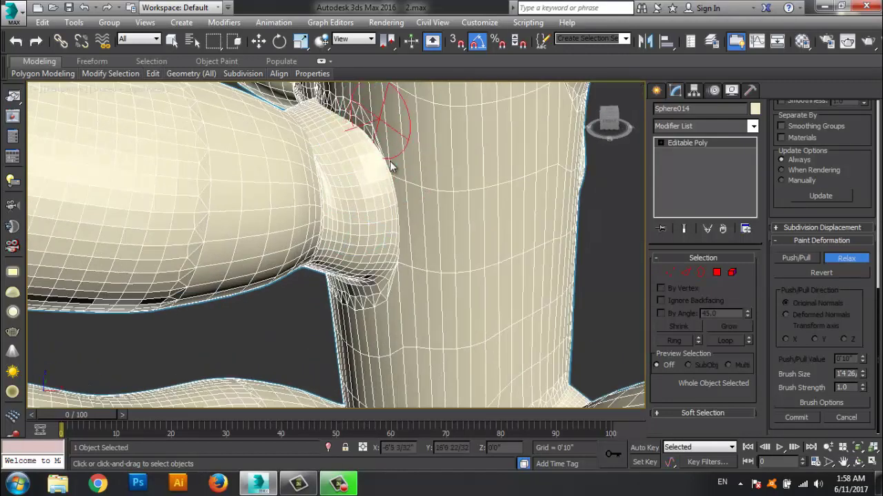
pyautogui.moveTo(377, 153)
pyautogui.mouseDown()
pyautogui.moveTo(389, 168)
pyautogui.moveTo(375, 197)
pyautogui.moveTo(361, 142)
pyautogui.mouseUp()
pyautogui.keyDown('alt'); pyautogui.moveTo(262, 313); pyautogui.dragTo(286, 115, button='middle'); pyautogui.keyUp('alt')
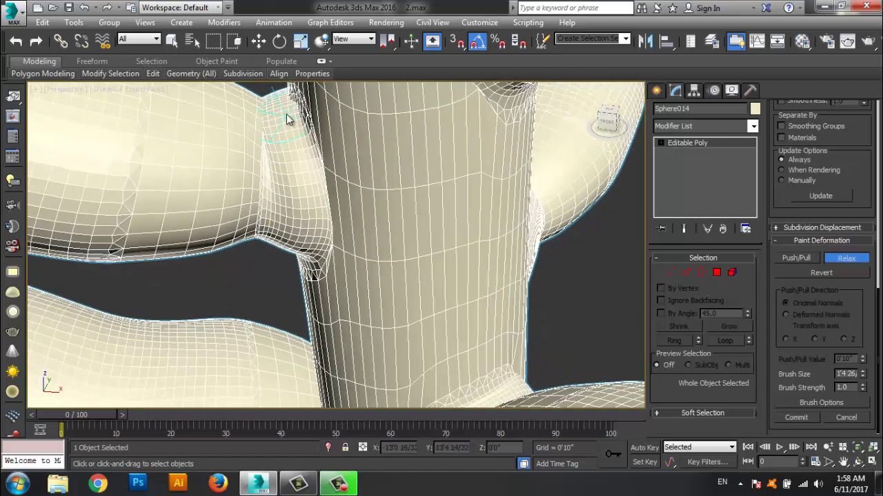
pyautogui.moveTo(264, 136); pyautogui.dragTo(264, 102)
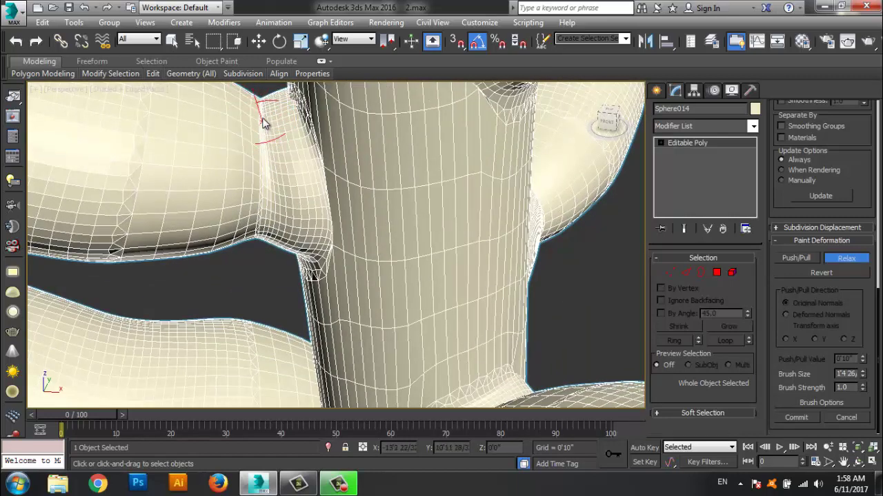
pyautogui.moveTo(216, 301)
pyautogui.keyDown('alt'); pyautogui.mouseDown(button='middle')
pyautogui.moveTo(275, 311)
pyautogui.moveTo(295, 209)
pyautogui.moveTo(414, 196)
pyautogui.mouseUp(button='middle'); pyautogui.keyUp('alt')
pyautogui.moveTo(485, 157)
pyautogui.mouseDown()
pyautogui.moveTo(465, 169)
pyautogui.moveTo(443, 158)
pyautogui.moveTo(430, 166)
pyautogui.mouseUp()
pyautogui.moveTo(407, 176)
pyautogui.keyDown('alt'); pyautogui.mouseDown(button='middle')
pyautogui.moveTo(278, 268)
pyautogui.moveTo(427, 200)
pyautogui.mouseUp(button='middle'); pyautogui.keyUp('alt')
pyautogui.moveTo(436, 192)
pyautogui.mouseDown()
pyautogui.moveTo(413, 207)
pyautogui.moveTo(425, 189)
pyautogui.moveTo(429, 200)
pyautogui.moveTo(442, 194)
pyautogui.mouseUp()
# Relax the bulge along the joint's upper-left and lower-left sides
pyautogui.moveTo(369, 262)
pyautogui.keyDown('alt'); pyautogui.mouseDown(button='middle')
pyautogui.moveTo(286, 300)
pyautogui.moveTo(457, 200)
pyautogui.mouseUp(button='middle'); pyautogui.keyUp('alt')
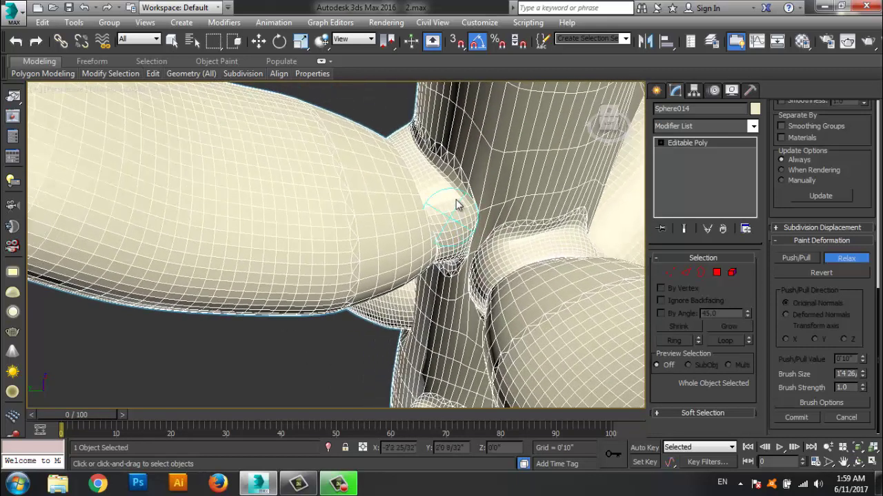
pyautogui.moveTo(457, 157)
pyautogui.mouseDown()
pyautogui.moveTo(414, 127)
pyautogui.moveTo(396, 140)
pyautogui.mouseUp()
pyautogui.moveTo(408, 158)
pyautogui.keyDown('alt'); pyautogui.mouseDown(button='middle')
pyautogui.moveTo(392, 152)
pyautogui.moveTo(416, 303)
pyautogui.moveTo(528, 291)
pyautogui.moveTo(472, 248)
pyautogui.mouseUp(button='middle'); pyautogui.keyUp('alt')
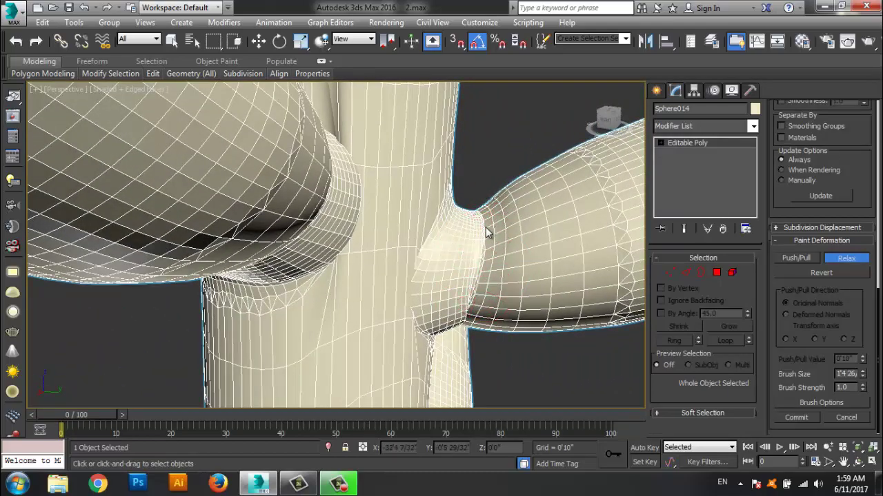
pyautogui.moveTo(485, 227); pyautogui.dragTo(425, 229)
pyautogui.moveTo(419, 270)
pyautogui.mouseDown()
pyautogui.moveTo(469, 322)
pyautogui.moveTo(428, 254)
pyautogui.mouseUp()
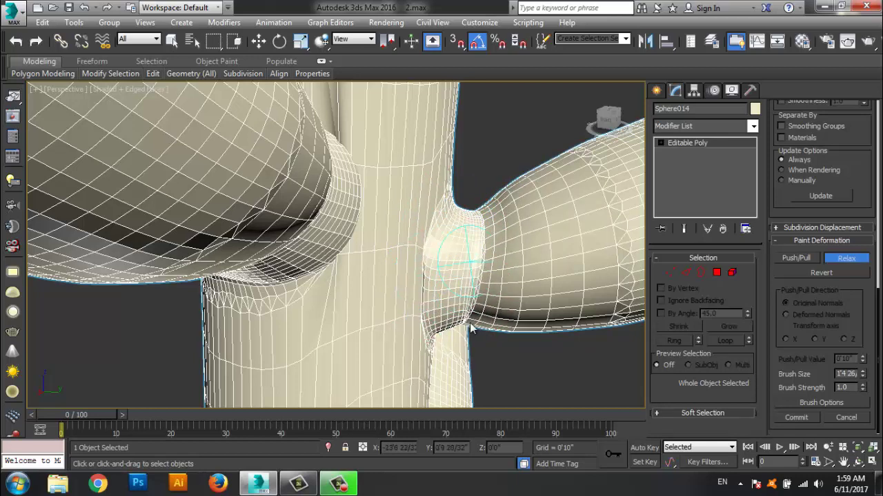
pyautogui.moveTo(537, 338)
pyautogui.keyDown('alt'); pyautogui.mouseDown(button='middle')
pyautogui.moveTo(513, 297)
pyautogui.moveTo(475, 276)
pyautogui.mouseUp(button='middle'); pyautogui.keyUp('alt')
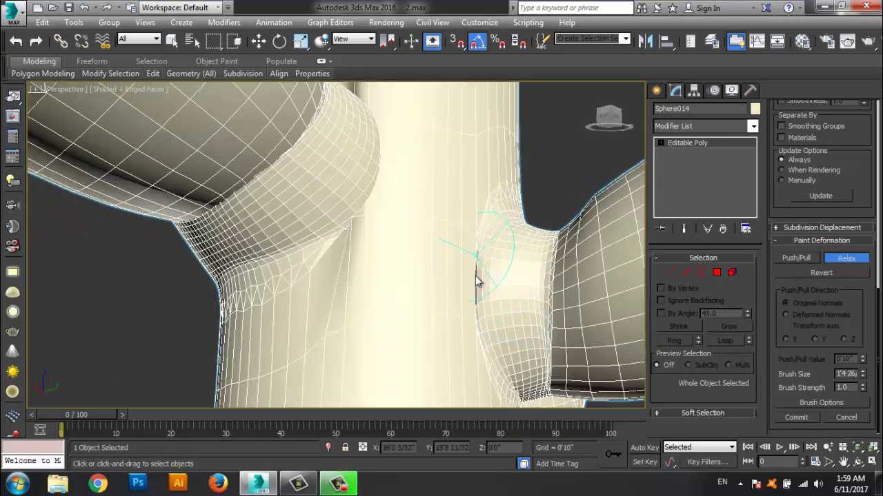
pyautogui.hotkey('shift', 'z')
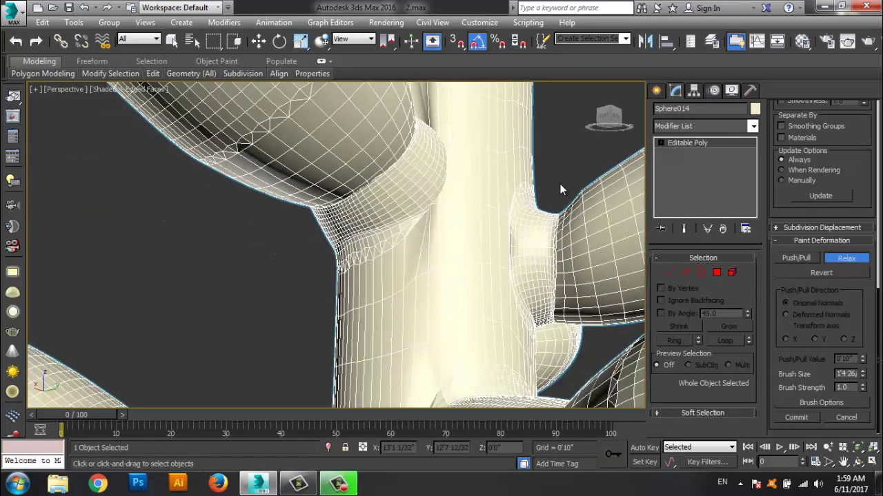
# Soften the right-hand junction and the crease beside the trunk edge
pyautogui.moveTo(384, 302)
pyautogui.keyDown('alt'); pyautogui.mouseDown(button='middle')
pyautogui.moveTo(284, 264)
pyautogui.moveTo(585, 301)
pyautogui.mouseUp(button='middle'); pyautogui.keyUp('alt')
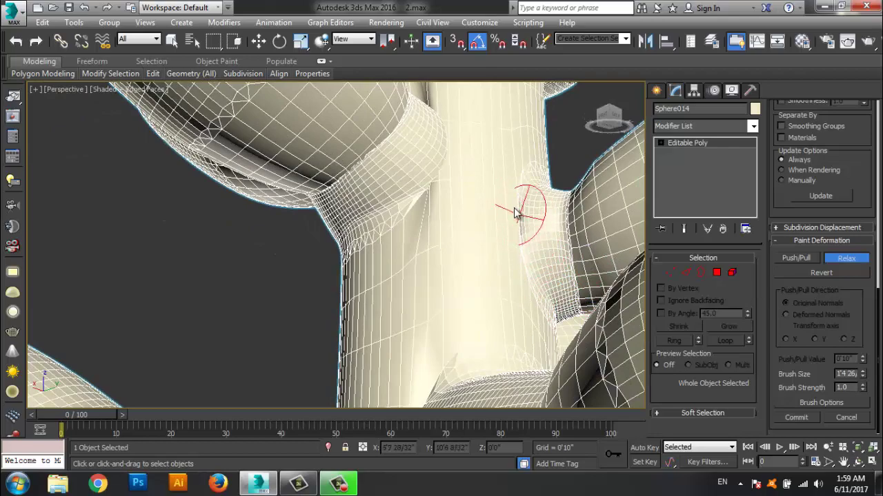
pyautogui.moveTo(523, 209)
pyautogui.keyDown('alt'); pyautogui.mouseDown(button='middle')
pyautogui.moveTo(256, 300)
pyautogui.moveTo(284, 282)
pyautogui.moveTo(289, 251)
pyautogui.moveTo(303, 316)
pyautogui.moveTo(348, 271)
pyautogui.mouseUp(button='middle'); pyautogui.keyUp('alt')
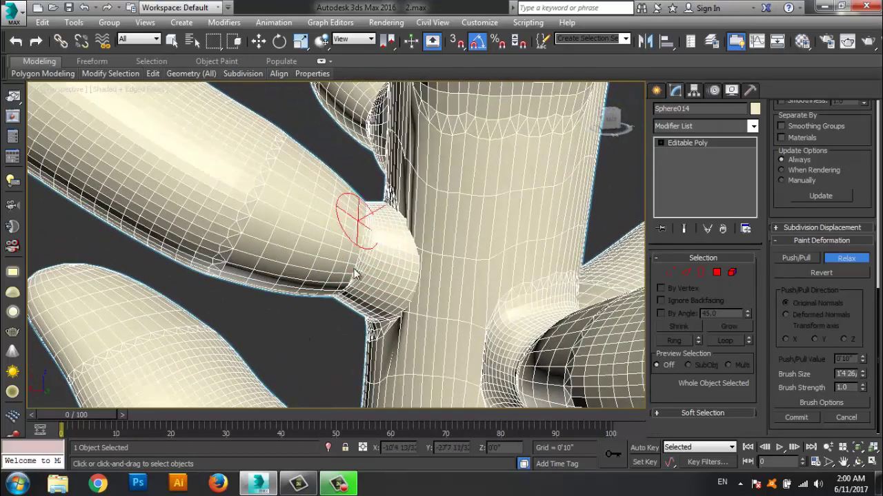
pyautogui.moveTo(340, 295); pyautogui.dragTo(418, 221)
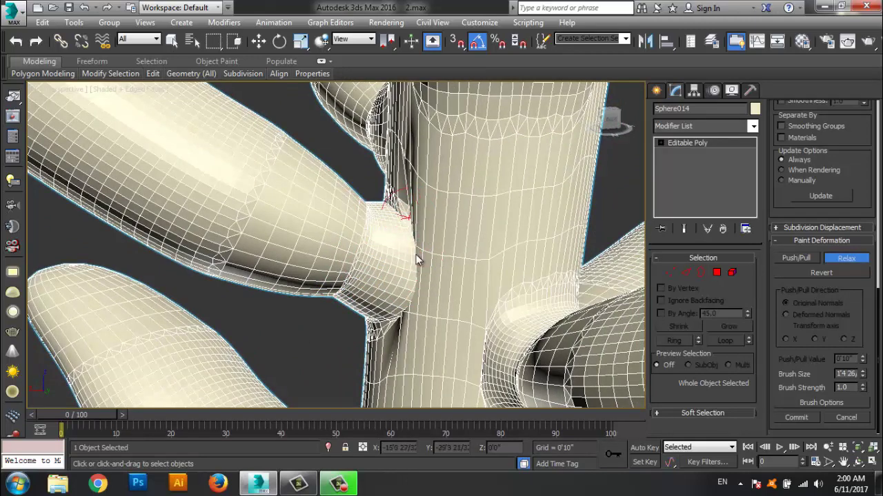
pyautogui.keyDown('alt'); pyautogui.moveTo(416, 259); pyautogui.dragTo(430, 245, button='middle'); pyautogui.keyUp('alt')
pyautogui.moveTo(418, 285)
pyautogui.mouseDown()
pyautogui.moveTo(395, 317)
pyautogui.moveTo(413, 256)
pyautogui.mouseUp()
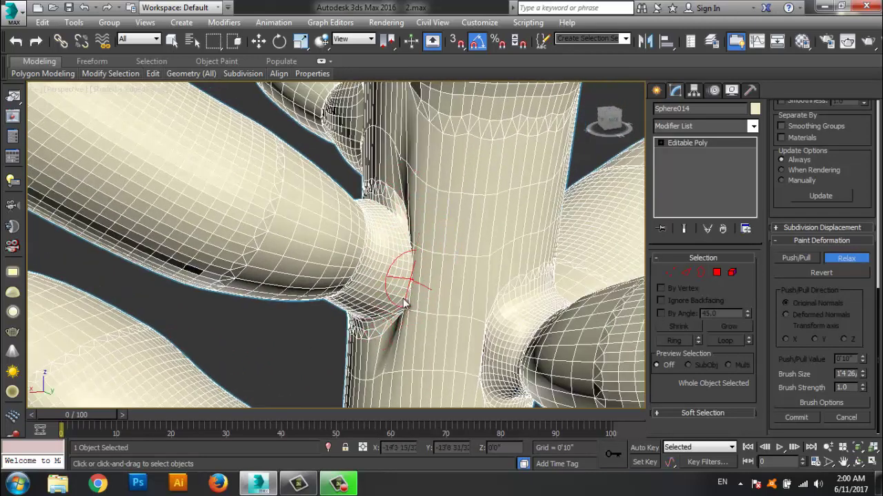
pyautogui.keyDown('alt'); pyautogui.moveTo(283, 347); pyautogui.dragTo(440, 314, button='middle'); pyautogui.keyUp('alt')
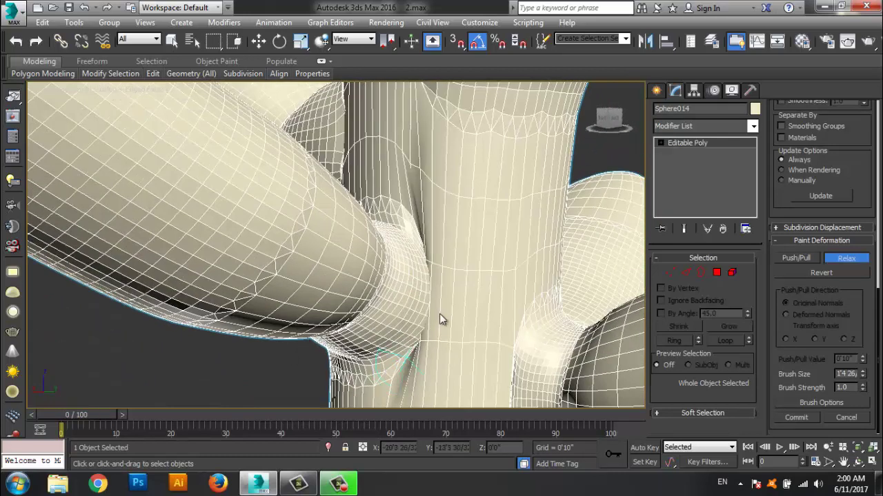
pyautogui.moveTo(430, 327); pyautogui.dragTo(426, 268)
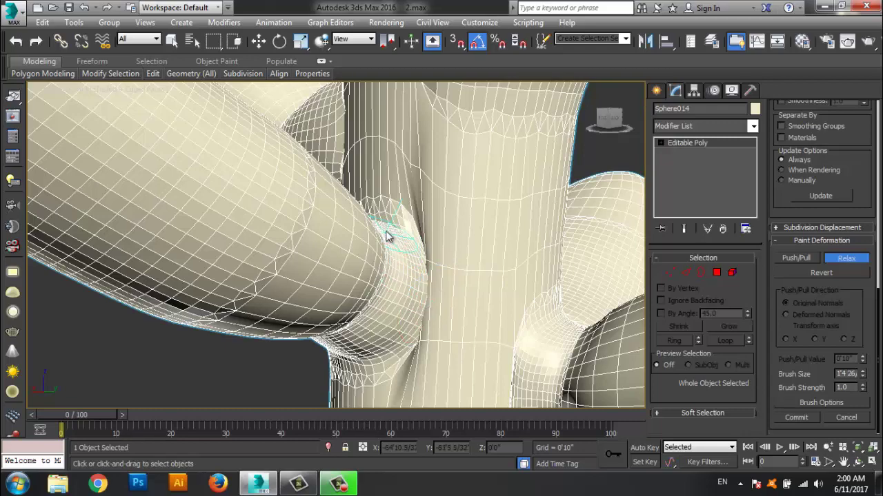
# Relax the lower and upper branch–trunk junctions from another side
pyautogui.moveTo(386, 237); pyautogui.dragTo(421, 258)
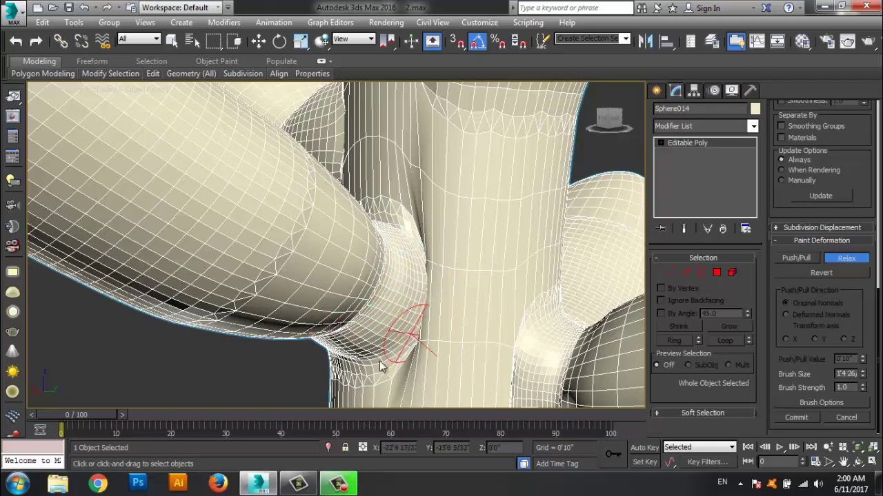
pyautogui.moveTo(322, 371)
pyautogui.keyDown('alt'); pyautogui.mouseDown(button='middle')
pyautogui.moveTo(296, 345)
pyautogui.moveTo(524, 338)
pyautogui.mouseUp(button='middle'); pyautogui.keyUp('alt')
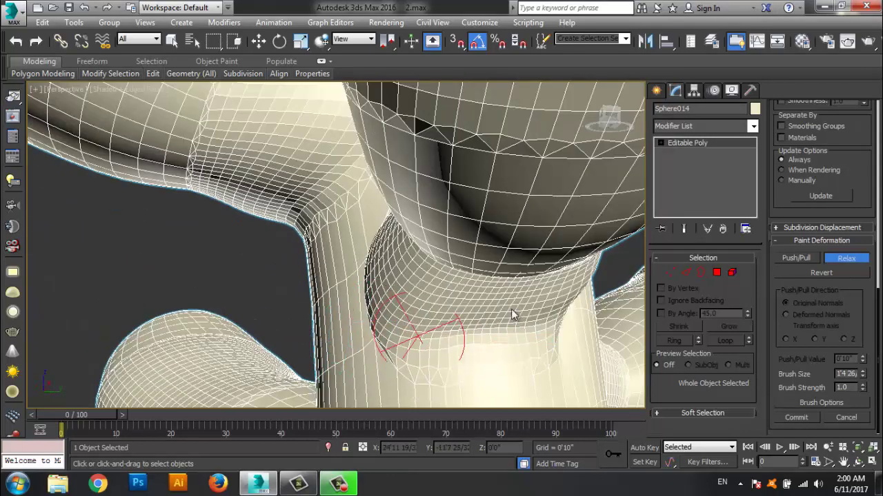
pyautogui.moveTo(511, 312)
pyautogui.mouseDown()
pyautogui.moveTo(598, 275)
pyautogui.moveTo(524, 286)
pyautogui.mouseUp()
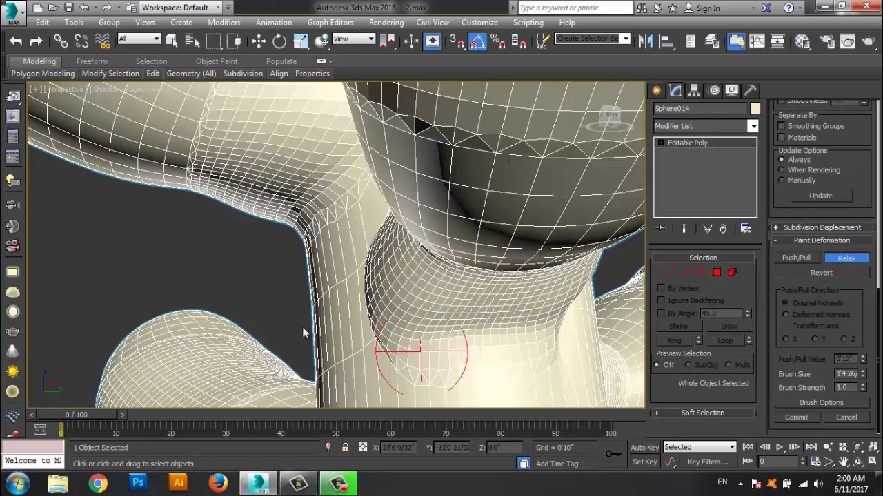
pyautogui.moveTo(424, 365)
pyautogui.keyDown('alt'); pyautogui.mouseDown(button='middle')
pyautogui.moveTo(158, 256)
pyautogui.moveTo(344, 228)
pyautogui.mouseUp(button='middle'); pyautogui.keyUp('alt')
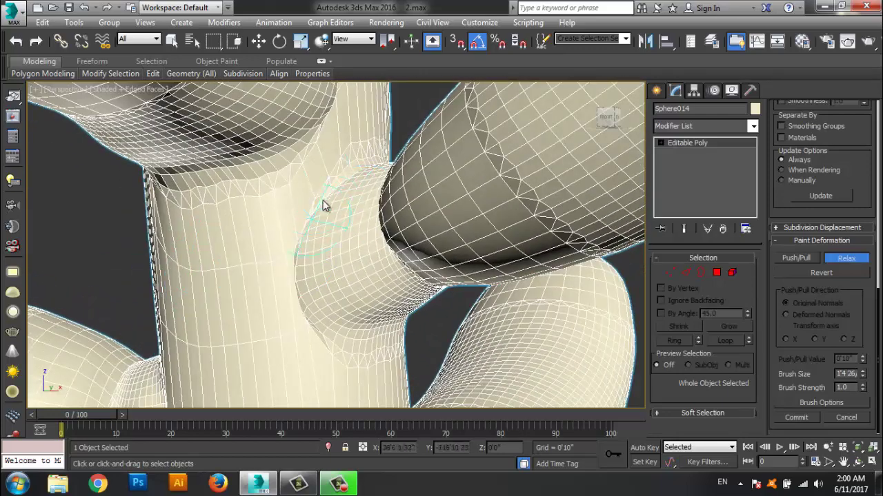
pyautogui.moveTo(317, 321)
pyautogui.mouseDown()
pyautogui.moveTo(308, 223)
pyautogui.moveTo(305, 252)
pyautogui.mouseUp()
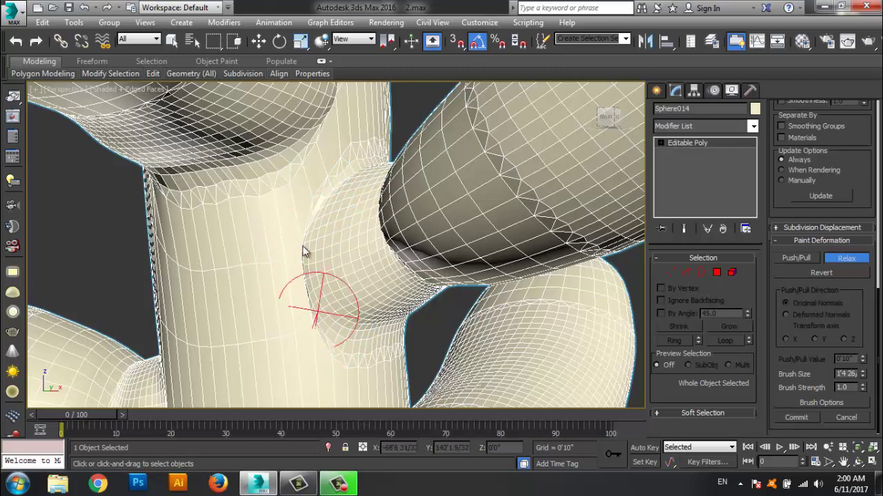
pyautogui.keyDown('alt'); pyautogui.moveTo(194, 290); pyautogui.dragTo(481, 274, button='middle'); pyautogui.keyUp('alt')
# Smooth the trunk–branch junction from below and soften the next trunk joint crease
pyautogui.moveTo(480, 273)
pyautogui.mouseDown()
pyautogui.moveTo(449, 246)
pyautogui.moveTo(469, 295)
pyautogui.moveTo(433, 226)
pyautogui.moveTo(448, 245)
pyautogui.mouseUp()
pyautogui.keyDown('alt'); pyautogui.moveTo(542, 325); pyautogui.dragTo(453, 177, button='middle'); pyautogui.keyUp('alt')
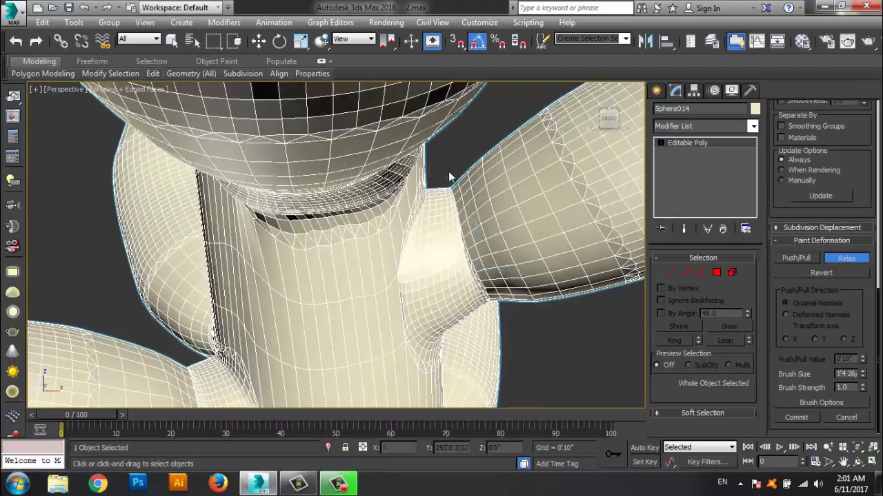
pyautogui.moveTo(453, 177); pyautogui.dragTo(467, 217)
pyautogui.moveTo(469, 207)
pyautogui.keyDown('alt'); pyautogui.mouseDown(button='middle')
pyautogui.moveTo(457, 311)
pyautogui.moveTo(417, 200)
pyautogui.mouseUp(button='middle'); pyautogui.keyUp('alt')
pyautogui.moveTo(459, 239)
pyautogui.keyDown('alt'); pyautogui.mouseDown(button='middle')
pyautogui.moveTo(438, 215)
pyautogui.moveTo(386, 228)
pyautogui.moveTo(305, 223)
pyautogui.moveTo(359, 286)
pyautogui.moveTo(289, 173)
pyautogui.mouseUp(button='middle'); pyautogui.keyUp('alt')
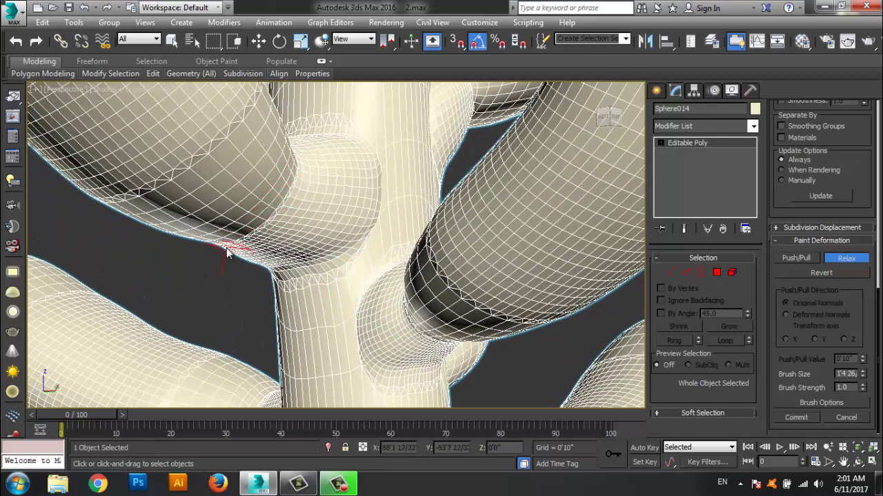
pyautogui.moveTo(248, 252)
pyautogui.mouseDown()
pyautogui.moveTo(355, 234)
pyautogui.moveTo(375, 195)
pyautogui.mouseUp()
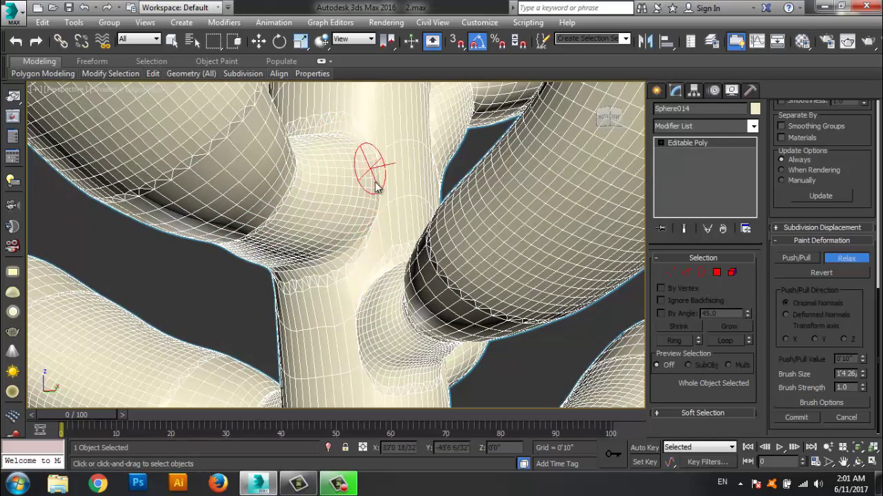
pyautogui.moveTo(365, 161)
pyautogui.keyDown('alt'); pyautogui.mouseDown(button='middle')
pyautogui.moveTo(373, 208)
pyautogui.moveTo(354, 234)
pyautogui.mouseUp(button='middle'); pyautogui.keyUp('alt')
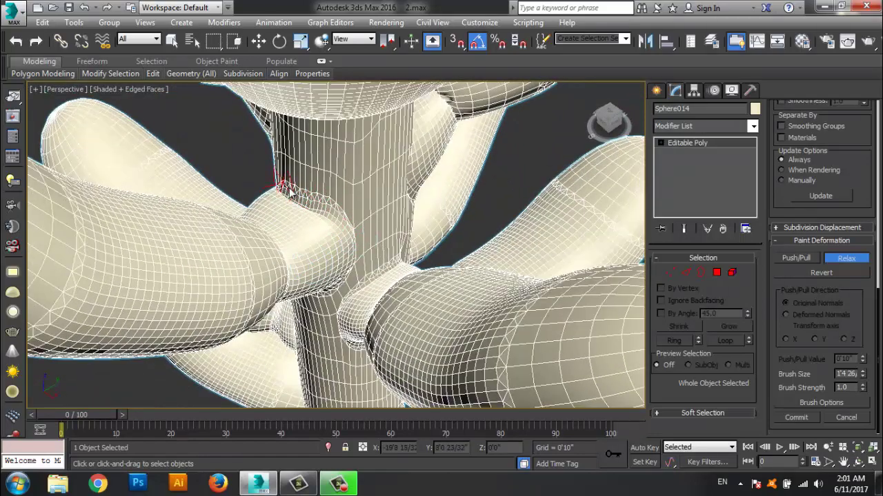
# Relax the crease and bulge at the first branch junction from two sides
pyautogui.moveTo(282, 187)
pyautogui.keyDown('alt'); pyautogui.mouseDown(button='middle')
pyautogui.moveTo(443, 207)
pyautogui.moveTo(233, 183)
pyautogui.mouseUp(button='middle'); pyautogui.keyUp('alt')
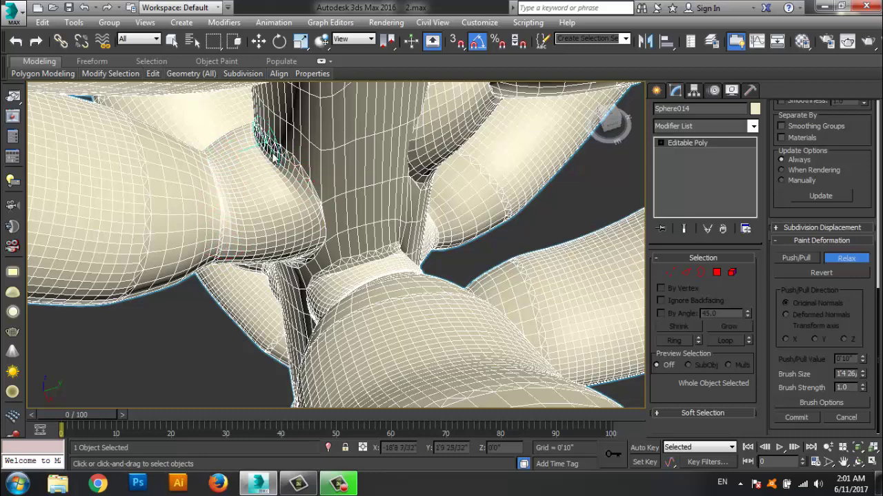
pyautogui.moveTo(380, 226)
pyautogui.keyDown('alt'); pyautogui.mouseDown(button='middle')
pyautogui.moveTo(489, 221)
pyautogui.moveTo(582, 197)
pyautogui.moveTo(458, 274)
pyautogui.moveTo(285, 256)
pyautogui.moveTo(322, 269)
pyautogui.mouseUp(button='middle'); pyautogui.keyUp('alt')
pyautogui.moveTo(372, 238)
pyautogui.mouseDown()
pyautogui.moveTo(359, 221)
pyautogui.moveTo(372, 275)
pyautogui.moveTo(432, 313)
pyautogui.mouseUp()
pyautogui.keyDown('alt'); pyautogui.moveTo(433, 314); pyautogui.dragTo(388, 276, button='middle'); pyautogui.keyUp('alt')
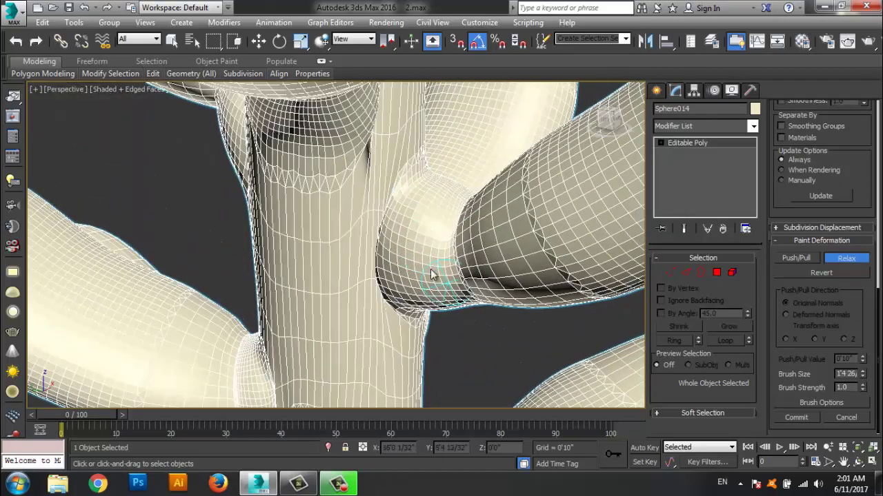
pyautogui.moveTo(397, 293)
pyautogui.mouseDown()
pyautogui.moveTo(406, 312)
pyautogui.moveTo(387, 207)
pyautogui.moveTo(414, 303)
pyautogui.moveTo(452, 279)
pyautogui.mouseUp()
pyautogui.moveTo(452, 279)
pyautogui.keyDown('alt'); pyautogui.mouseDown(button='middle')
pyautogui.moveTo(390, 220)
pyautogui.moveTo(365, 252)
pyautogui.moveTo(306, 252)
pyautogui.moveTo(303, 158)
pyautogui.mouseUp(button='middle'); pyautogui.keyUp('alt')
pyautogui.moveTo(305, 160)
pyautogui.mouseDown()
pyautogui.moveTo(291, 173)
pyautogui.moveTo(300, 234)
pyautogui.mouseUp()
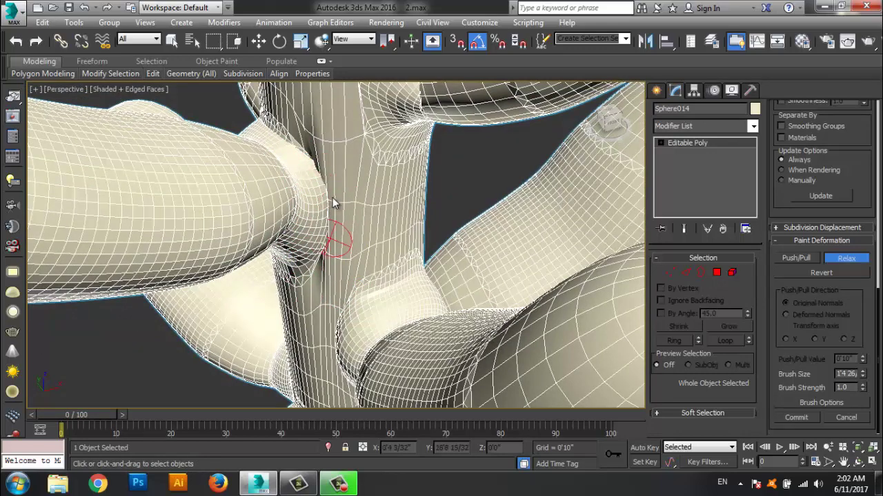
# Smooth across the junction bulge and where the next branch meets the trunk
pyautogui.moveTo(285, 138); pyautogui.dragTo(324, 192)
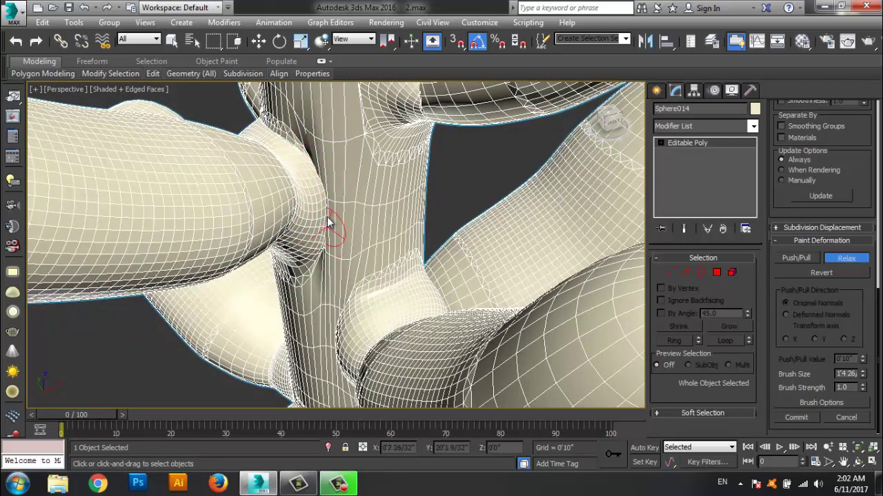
pyautogui.keyDown('alt'); pyautogui.moveTo(327, 217); pyautogui.dragTo(410, 208, button='middle'); pyautogui.keyUp('alt')
pyautogui.moveTo(361, 191)
pyautogui.keyDown('alt'); pyautogui.mouseDown(button='middle')
pyautogui.moveTo(506, 162)
pyautogui.moveTo(443, 191)
pyautogui.mouseUp(button='middle'); pyautogui.keyUp('alt')
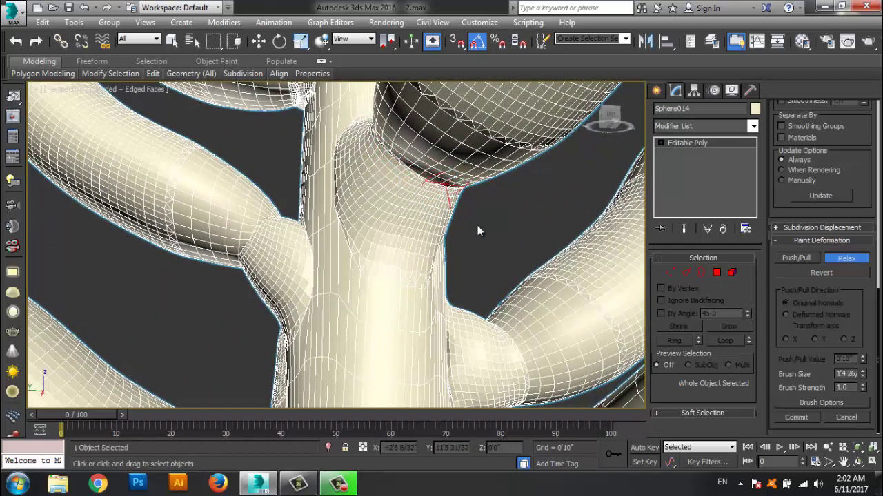
pyautogui.keyDown('alt'); pyautogui.moveTo(478, 231); pyautogui.dragTo(392, 205, button='middle'); pyautogui.keyUp('alt')
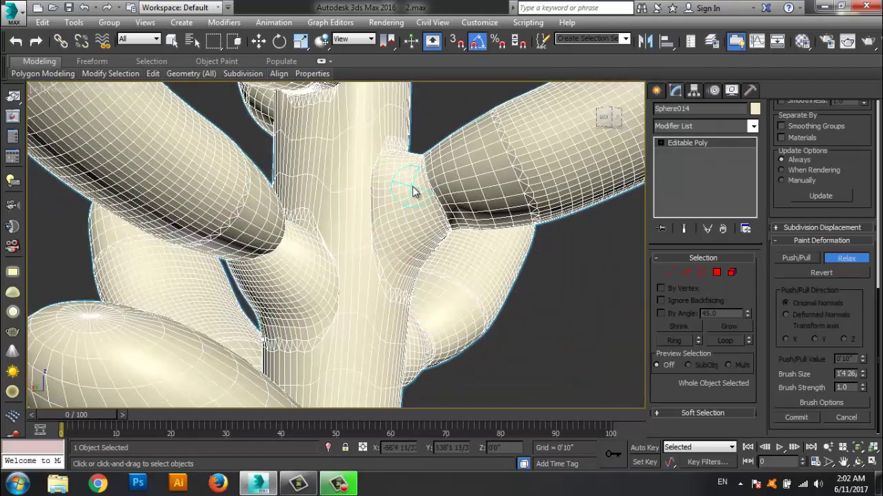
pyautogui.moveTo(393, 158); pyautogui.dragTo(379, 186)
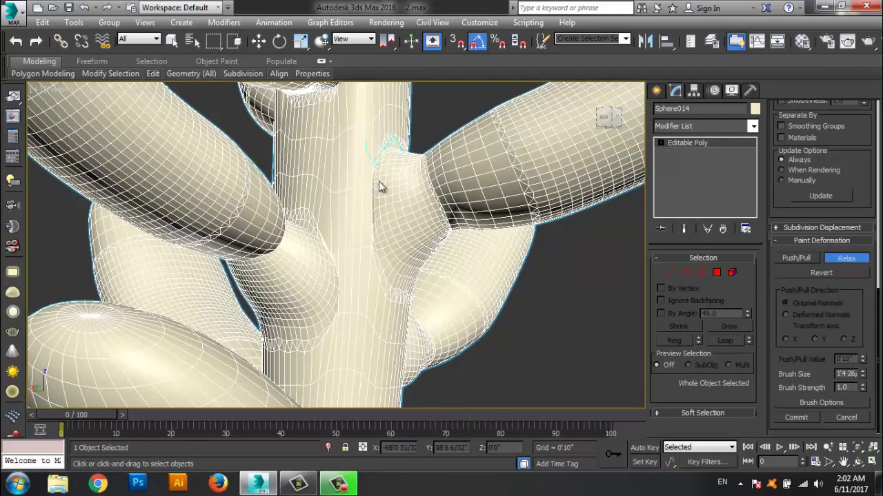
pyautogui.moveTo(385, 168)
pyautogui.keyDown('alt'); pyautogui.mouseDown(button='middle')
pyautogui.moveTo(418, 295)
pyautogui.moveTo(417, 236)
pyautogui.moveTo(407, 347)
pyautogui.moveTo(416, 185)
pyautogui.mouseUp(button='middle'); pyautogui.keyUp('alt')
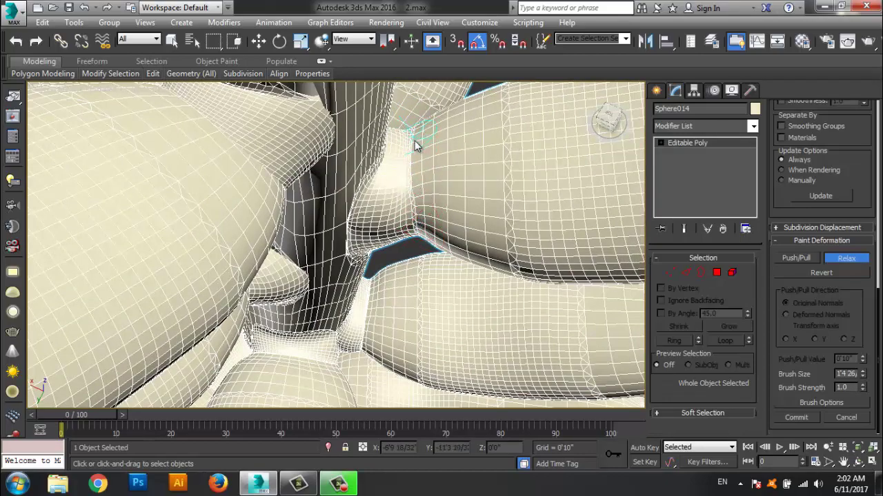
pyautogui.keyDown('alt'); pyautogui.moveTo(414, 140); pyautogui.dragTo(369, 221, button='middle'); pyautogui.keyUp('alt')
# Soften the crease along the trunk junction and inspect it from below
pyautogui.moveTo(387, 236); pyautogui.dragTo(346, 249)
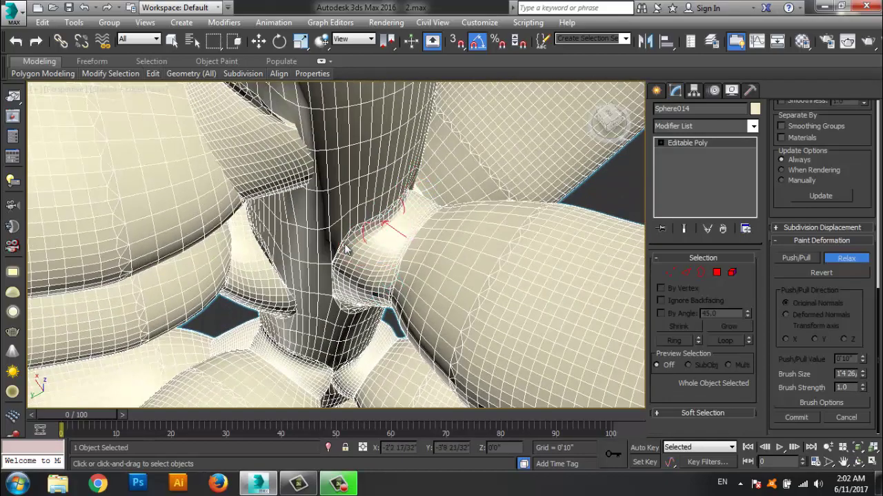
pyautogui.moveTo(363, 260)
pyautogui.keyDown('alt'); pyautogui.mouseDown(button='middle')
pyautogui.moveTo(341, 272)
pyautogui.moveTo(319, 241)
pyautogui.moveTo(270, 260)
pyautogui.mouseUp(button='middle'); pyautogui.keyUp('alt')
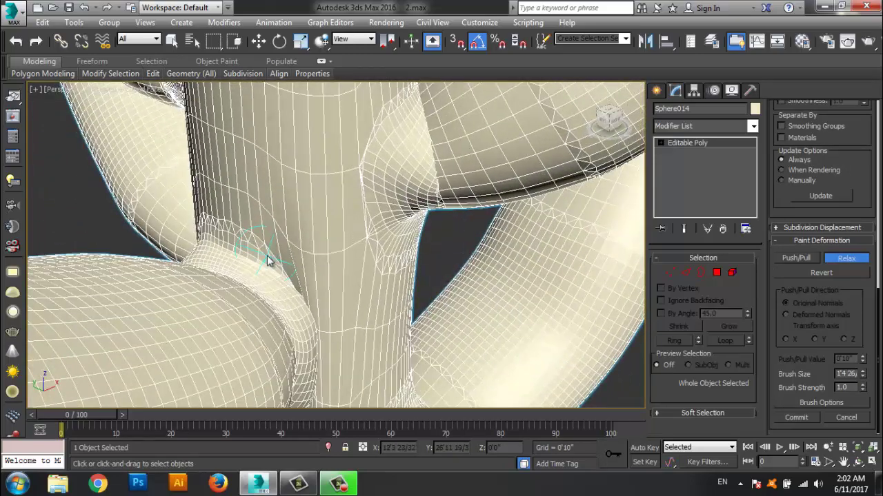
pyautogui.keyDown('alt'); pyautogui.moveTo(315, 341); pyautogui.dragTo(299, 318, button='middle'); pyautogui.keyUp('alt')
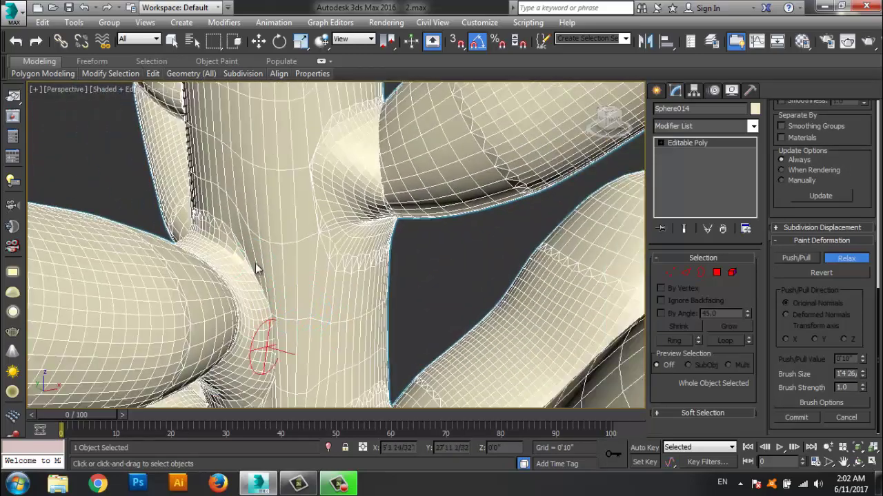
pyautogui.moveTo(274, 365)
pyautogui.keyDown('alt'); pyautogui.mouseDown(button='middle')
pyautogui.moveTo(403, 261)
pyautogui.moveTo(411, 211)
pyautogui.mouseUp(button='middle'); pyautogui.keyUp('alt')
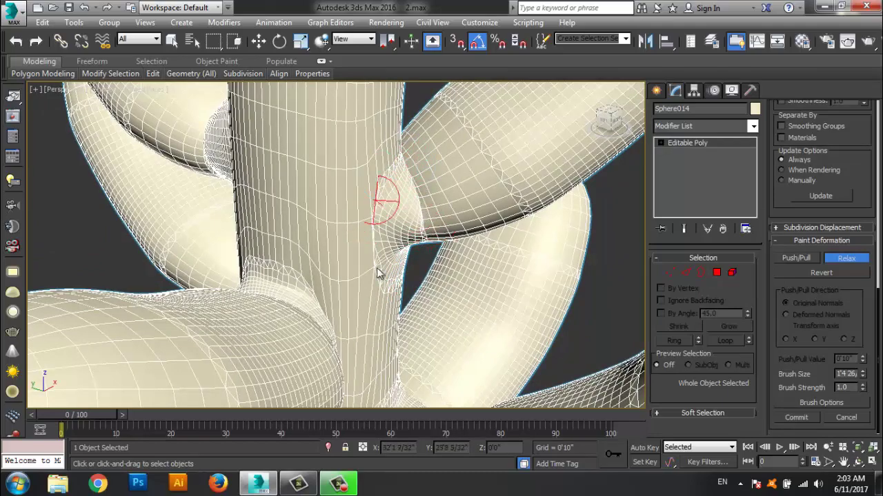
pyautogui.moveTo(409, 288)
pyautogui.keyDown('alt'); pyautogui.mouseDown(button='middle')
pyautogui.moveTo(315, 240)
pyautogui.moveTo(197, 202)
pyautogui.mouseUp(button='middle'); pyautogui.keyUp('alt')
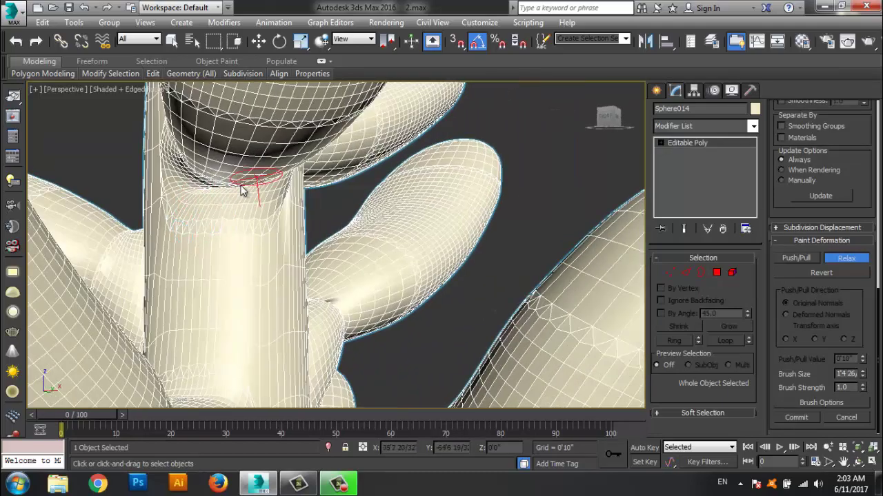
pyautogui.keyDown('alt'); pyautogui.moveTo(255, 238); pyautogui.dragTo(166, 253, button='middle'); pyautogui.keyUp('alt')
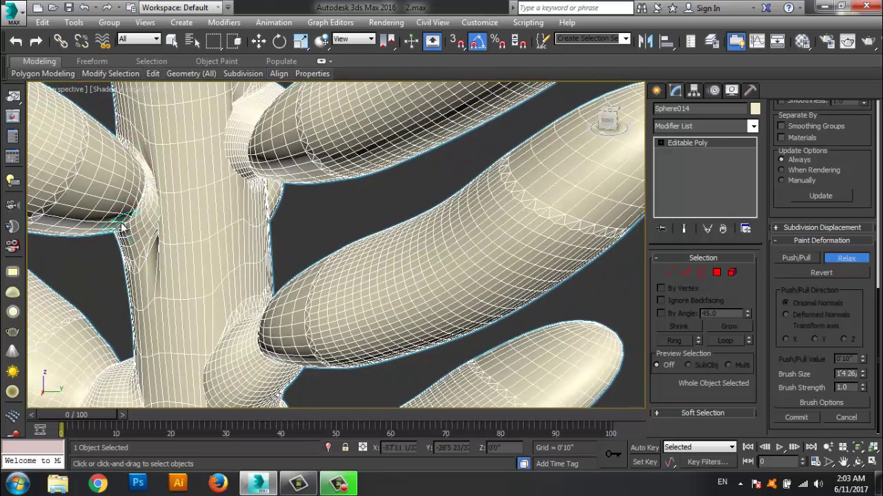
# Find an unsmoothed upper branch joint and relax its crease
pyautogui.keyDown('alt'); pyautogui.moveTo(142, 177); pyautogui.dragTo(143, 249, button='middle'); pyautogui.keyUp('alt')
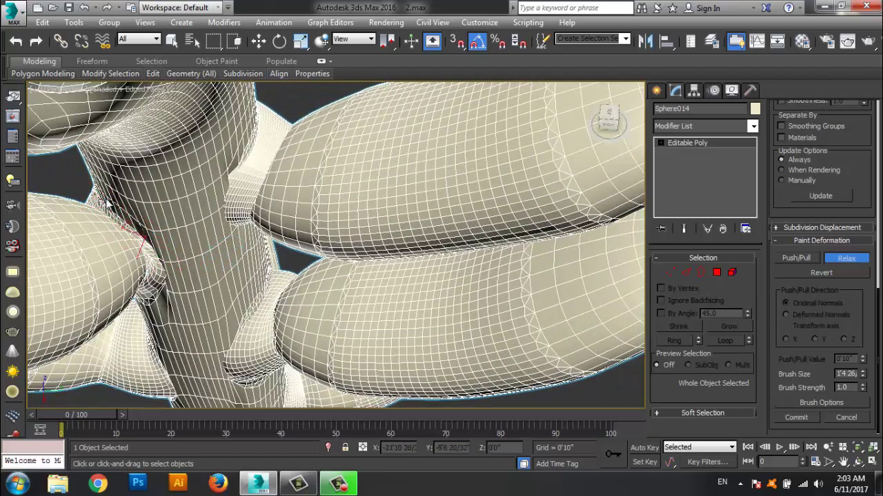
pyautogui.keyDown('alt'); pyautogui.moveTo(157, 260); pyautogui.dragTo(365, 210, button='middle'); pyautogui.keyUp('alt')
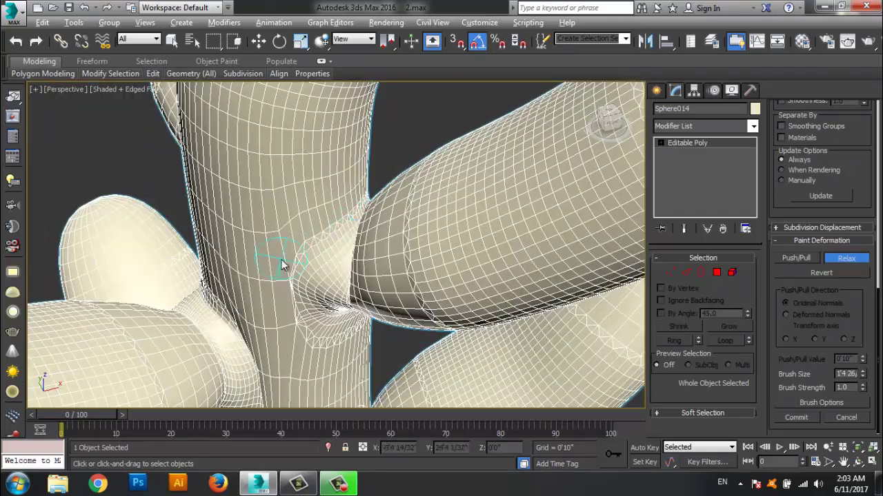
pyautogui.moveTo(281, 264)
pyautogui.keyDown('alt'); pyautogui.mouseDown(button='middle')
pyautogui.moveTo(391, 243)
pyautogui.moveTo(266, 241)
pyautogui.moveTo(288, 296)
pyautogui.mouseUp(button='middle'); pyautogui.keyUp('alt')
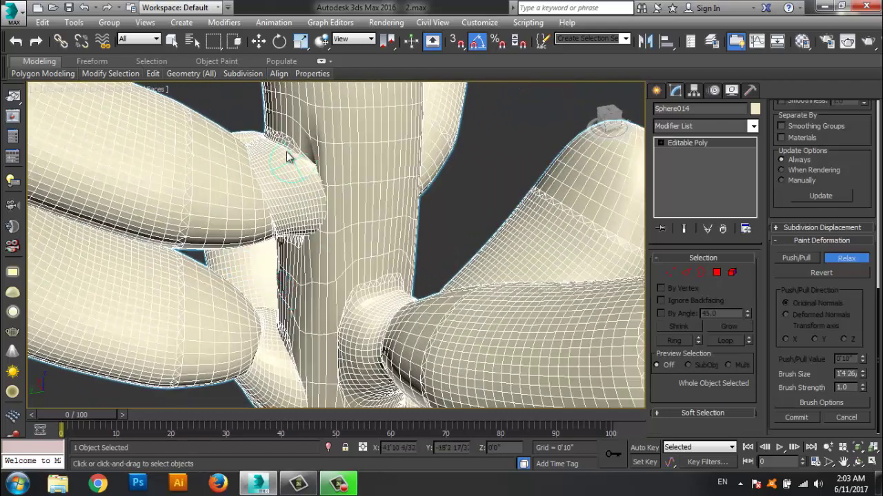
pyautogui.moveTo(293, 253)
pyautogui.keyDown('alt'); pyautogui.mouseDown(button='middle')
pyautogui.moveTo(329, 237)
pyautogui.moveTo(261, 197)
pyautogui.mouseUp(button='middle'); pyautogui.keyUp('alt')
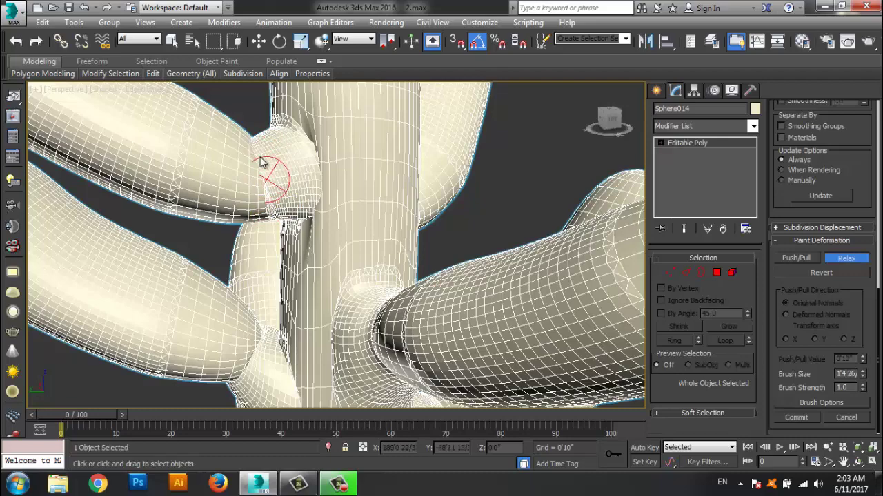
pyautogui.keyDown('alt'); pyautogui.moveTo(281, 236); pyautogui.dragTo(306, 194, button='middle'); pyautogui.keyUp('alt')
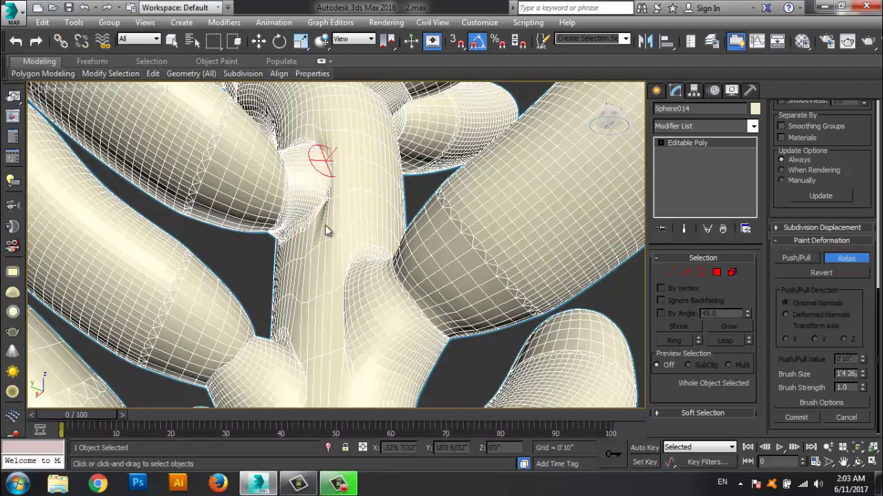
pyautogui.moveTo(331, 220); pyautogui.dragTo(291, 218)
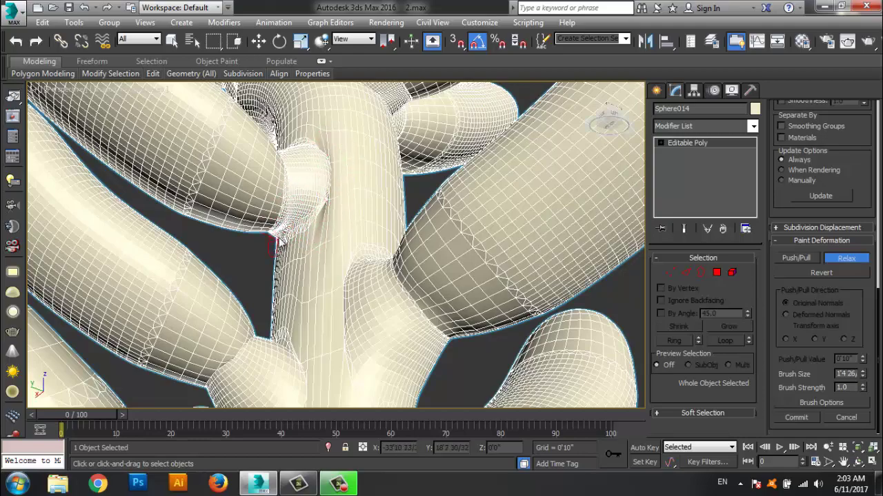
pyautogui.scroll(5, 274, 214)
pyautogui.scroll(-5, 394, 213)
# Relax the mesh over the next branch junction, viewed from below
pyautogui.moveTo(321, 246)
pyautogui.keyDown('alt'); pyautogui.mouseDown(button='middle')
pyautogui.moveTo(336, 267)
pyautogui.moveTo(449, 264)
pyautogui.moveTo(280, 163)
pyautogui.moveTo(303, 223)
pyautogui.moveTo(291, 137)
pyautogui.mouseUp(button='middle'); pyautogui.keyUp('alt')
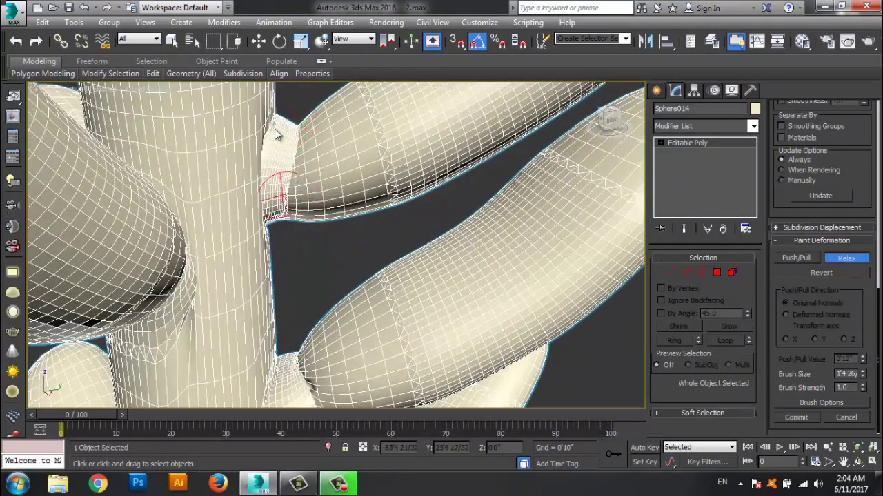
pyautogui.keyDown('alt'); pyautogui.moveTo(295, 221); pyautogui.dragTo(256, 173, button='middle'); pyautogui.keyUp('alt')
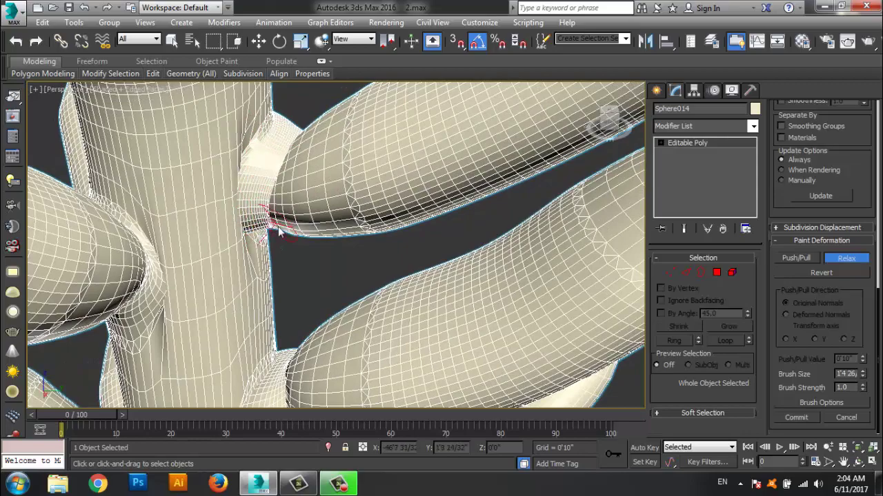
pyautogui.moveTo(276, 227)
pyautogui.keyDown('alt'); pyautogui.mouseDown(button='middle')
pyautogui.moveTo(322, 287)
pyautogui.moveTo(301, 200)
pyautogui.mouseUp(button='middle'); pyautogui.keyUp('alt')
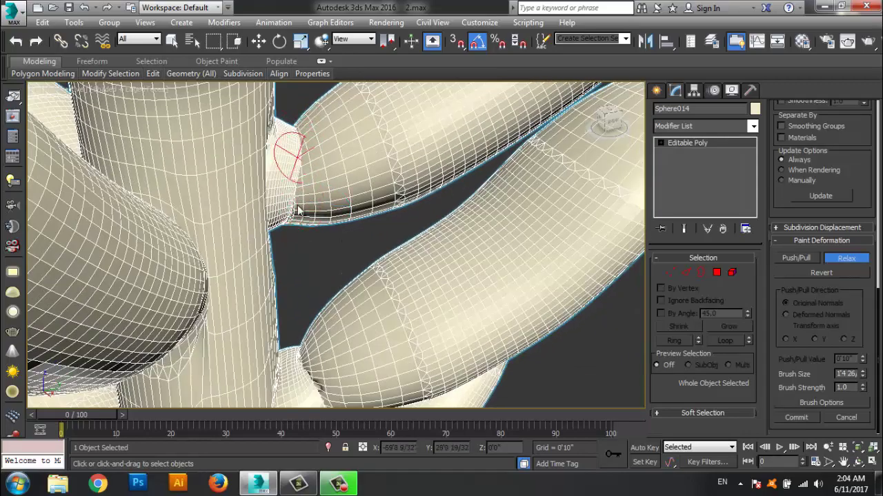
pyautogui.moveTo(295, 148)
pyautogui.keyDown('alt'); pyautogui.mouseDown(button='middle')
pyautogui.moveTo(306, 230)
pyautogui.moveTo(292, 227)
pyautogui.moveTo(269, 290)
pyautogui.moveTo(266, 237)
pyautogui.moveTo(236, 186)
pyautogui.moveTo(270, 214)
pyautogui.mouseUp(button='middle'); pyautogui.keyUp('alt')
pyautogui.moveTo(271, 215)
pyautogui.mouseDown()
pyautogui.moveTo(269, 199)
pyautogui.moveTo(331, 138)
pyautogui.moveTo(276, 118)
pyautogui.moveTo(190, 220)
pyautogui.mouseUp()
pyautogui.moveTo(190, 219)
pyautogui.keyDown('alt'); pyautogui.mouseDown(button='middle')
pyautogui.moveTo(327, 191)
pyautogui.moveTo(303, 153)
pyautogui.moveTo(369, 181)
pyautogui.mouseUp(button='middle'); pyautogui.keyUp('alt')
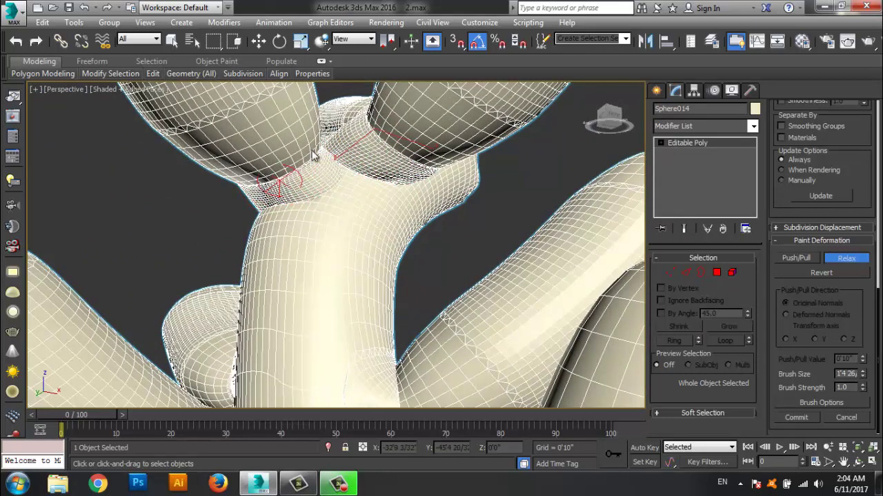
pyautogui.scroll(2, 297, 175)
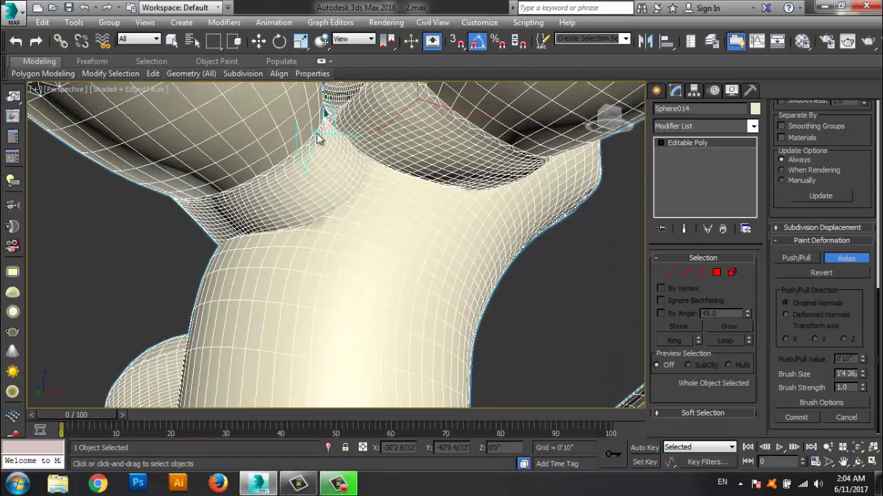
pyautogui.scroll(2, 310, 138)
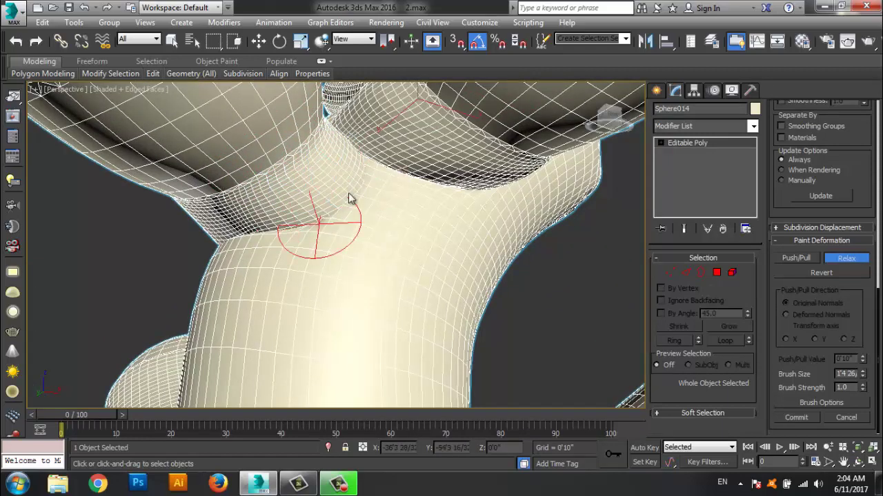
pyautogui.scroll(-2, 353, 197)
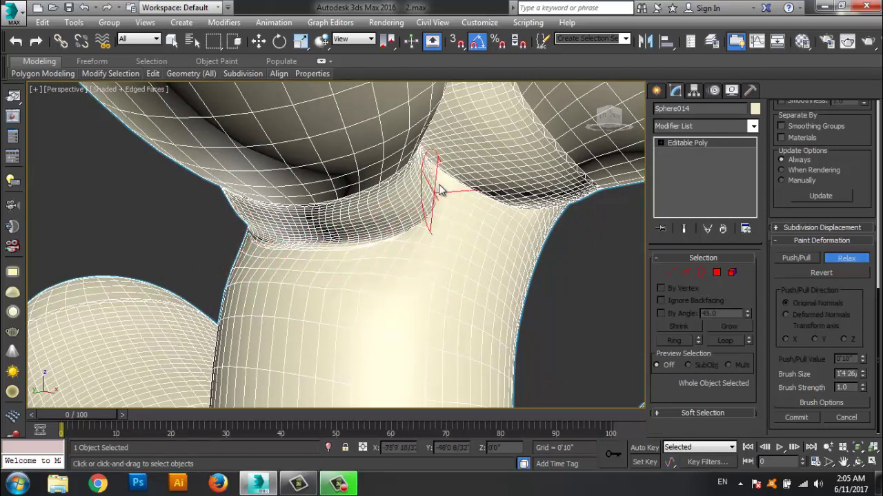
# Smooth the lower branch's collar and blend it evenly into the shoulder
pyautogui.moveTo(442, 140)
pyautogui.mouseDown()
pyautogui.moveTo(394, 191)
pyautogui.moveTo(298, 236)
pyautogui.mouseUp()
pyautogui.keyDown('alt'); pyautogui.moveTo(298, 236); pyautogui.dragTo(356, 230, button='middle'); pyautogui.keyUp('alt')
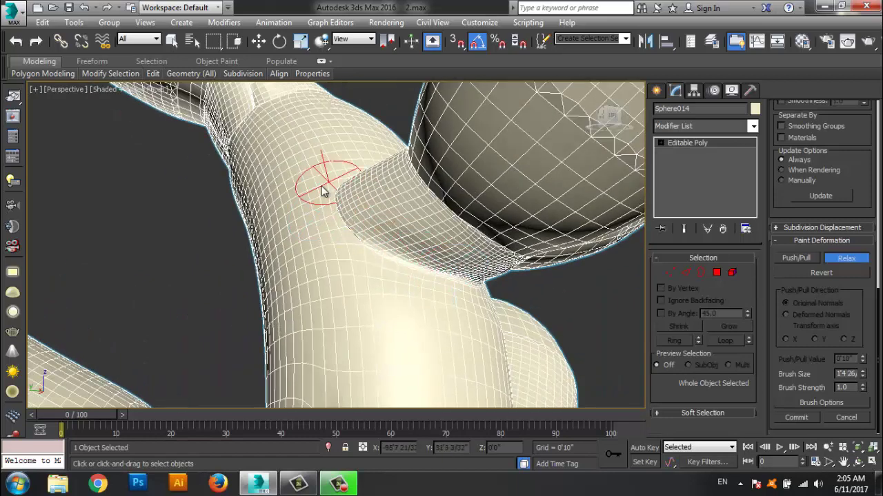
pyautogui.moveTo(400, 168)
pyautogui.mouseDown()
pyautogui.moveTo(482, 228)
pyautogui.moveTo(420, 173)
pyautogui.moveTo(330, 172)
pyautogui.moveTo(354, 186)
pyautogui.moveTo(351, 197)
pyautogui.moveTo(473, 226)
pyautogui.moveTo(446, 248)
pyautogui.mouseUp()
pyautogui.moveTo(447, 248)
pyautogui.keyDown('alt'); pyautogui.mouseDown(button='middle')
pyautogui.moveTo(493, 335)
pyautogui.moveTo(506, 276)
pyautogui.mouseUp(button='middle'); pyautogui.keyUp('alt')
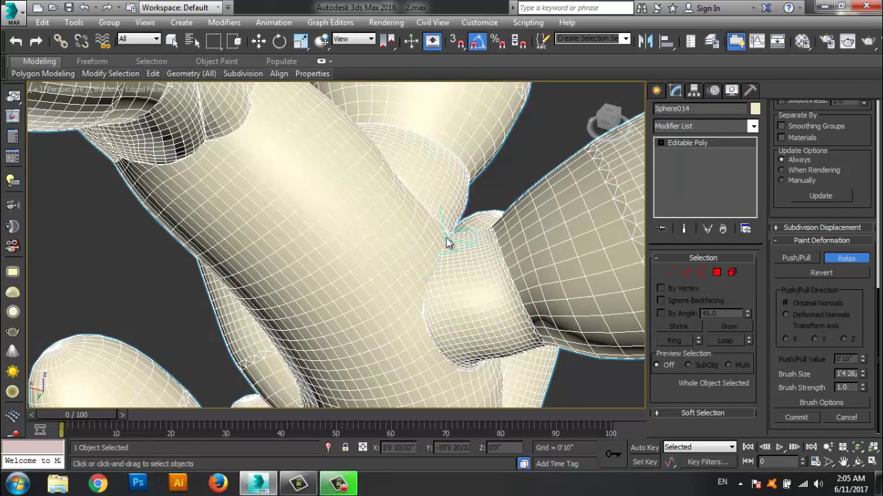
pyautogui.moveTo(426, 272); pyautogui.dragTo(422, 283)
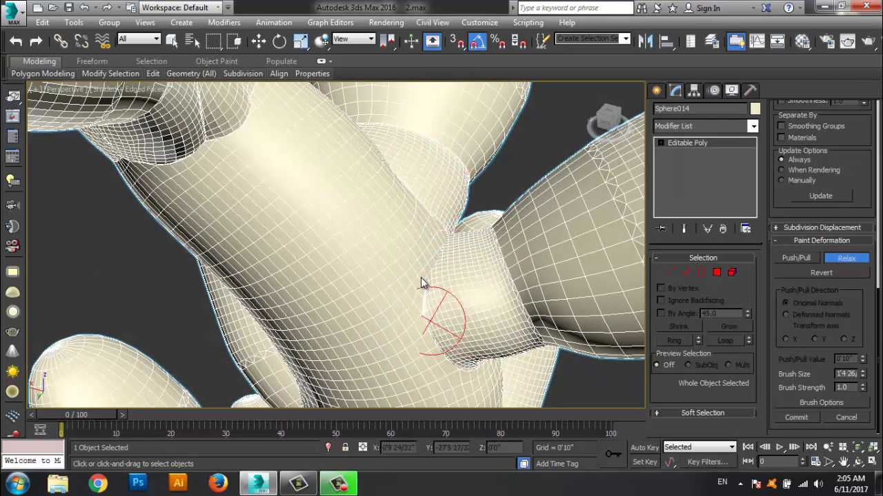
pyautogui.moveTo(461, 353)
pyautogui.mouseDown()
pyautogui.moveTo(459, 252)
pyautogui.moveTo(467, 365)
pyautogui.moveTo(441, 347)
pyautogui.mouseUp()
pyautogui.keyDown('alt'); pyautogui.moveTo(479, 322); pyautogui.dragTo(456, 274, button='middle'); pyautogui.keyUp('alt')
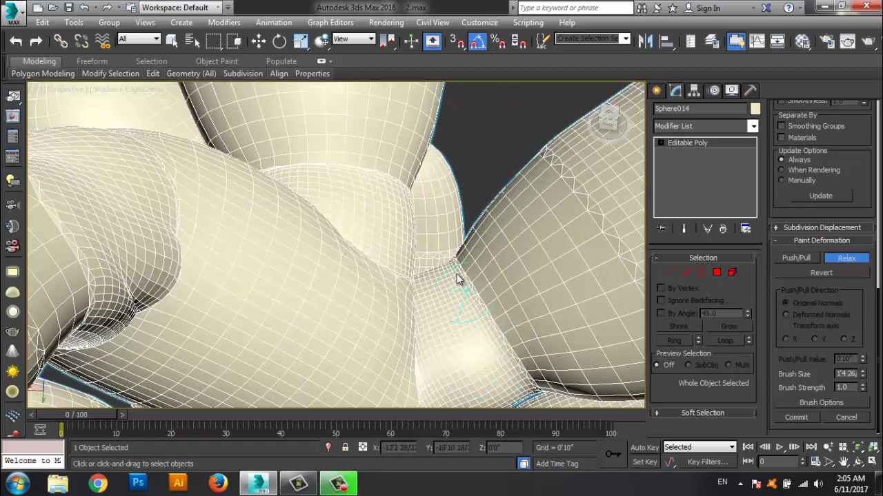
# Relax the bulge and crease at the lower branch joint
pyautogui.scroll(-3, 428, 356)
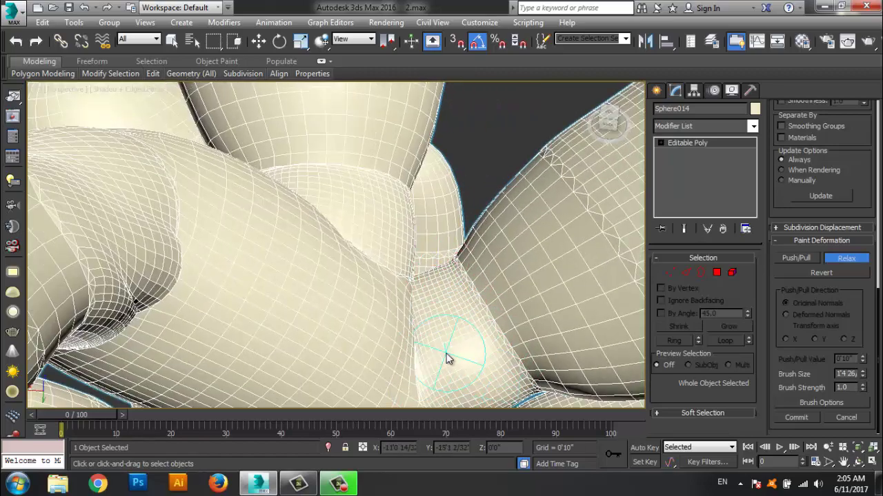
pyautogui.moveTo(449, 357)
pyautogui.keyDown('alt'); pyautogui.mouseDown(button='middle')
pyautogui.moveTo(449, 301)
pyautogui.moveTo(375, 324)
pyautogui.moveTo(366, 295)
pyautogui.moveTo(391, 262)
pyautogui.mouseUp(button='middle'); pyautogui.keyUp('alt')
pyautogui.scroll(2, 366, 295)
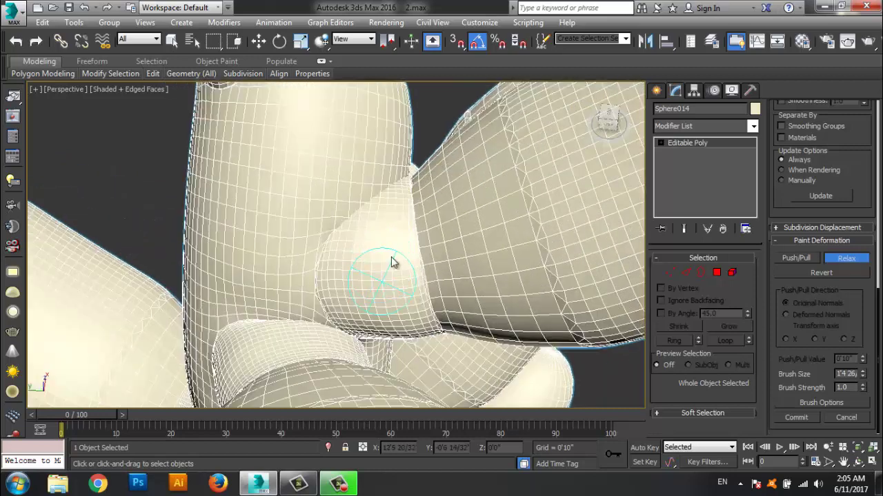
pyautogui.moveTo(391, 187)
pyautogui.mouseDown()
pyautogui.moveTo(306, 241)
pyautogui.moveTo(325, 275)
pyautogui.moveTo(339, 223)
pyautogui.moveTo(330, 303)
pyautogui.moveTo(394, 216)
pyautogui.moveTo(418, 220)
pyautogui.mouseUp()
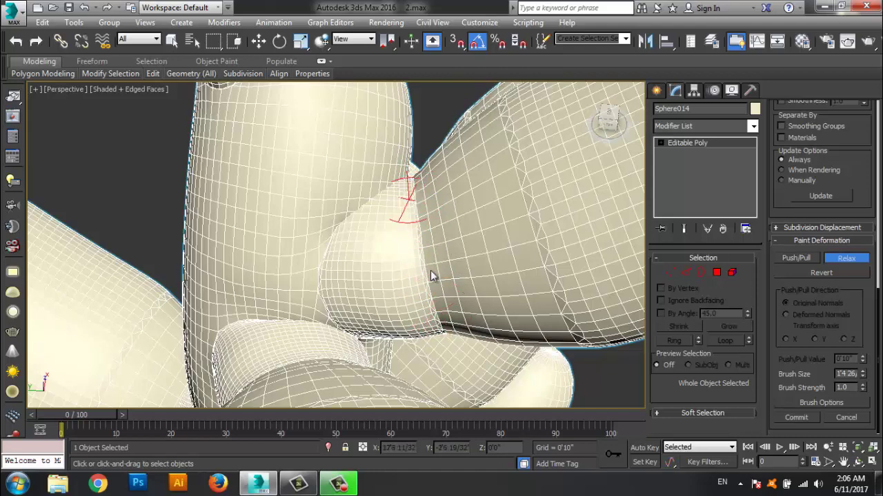
pyautogui.moveTo(431, 275)
pyautogui.mouseDown()
pyautogui.moveTo(350, 311)
pyautogui.moveTo(347, 220)
pyautogui.moveTo(329, 289)
pyautogui.mouseUp()
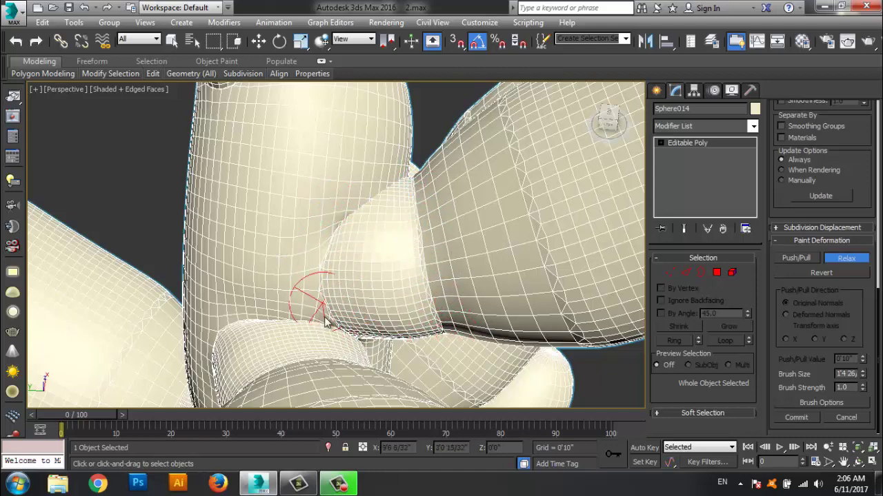
pyautogui.moveTo(329, 311)
pyautogui.keyDown('alt'); pyautogui.mouseDown(button='middle')
pyautogui.moveTo(335, 191)
pyautogui.moveTo(361, 292)
pyautogui.moveTo(222, 291)
pyautogui.mouseUp(button='middle'); pyautogui.keyUp('alt')
# Smooth the crease beneath the joint bulge from several angles
pyautogui.scroll(2, 373, 180)
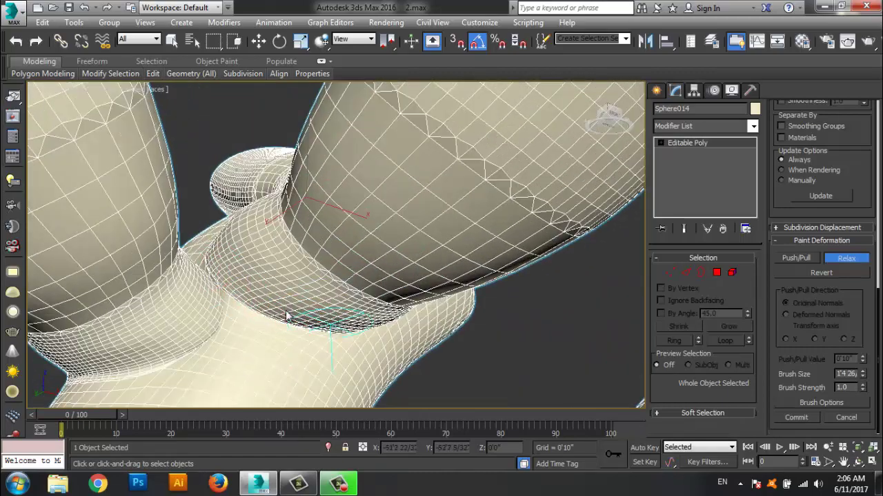
pyautogui.moveTo(303, 330)
pyautogui.mouseDown()
pyautogui.moveTo(339, 331)
pyautogui.moveTo(238, 310)
pyautogui.moveTo(279, 330)
pyautogui.moveTo(235, 307)
pyautogui.mouseUp()
pyautogui.moveTo(234, 307)
pyautogui.keyDown('alt'); pyautogui.mouseDown(button='middle')
pyautogui.moveTo(375, 334)
pyautogui.moveTo(335, 363)
pyautogui.moveTo(260, 311)
pyautogui.moveTo(266, 275)
pyautogui.mouseUp(button='middle'); pyautogui.keyUp('alt')
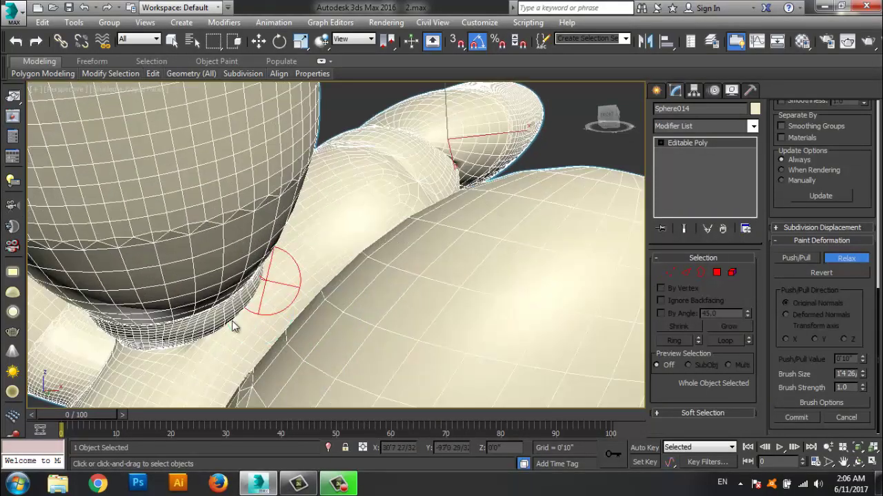
pyautogui.moveTo(275, 296)
pyautogui.mouseDown()
pyautogui.moveTo(264, 269)
pyautogui.moveTo(176, 330)
pyautogui.mouseUp()
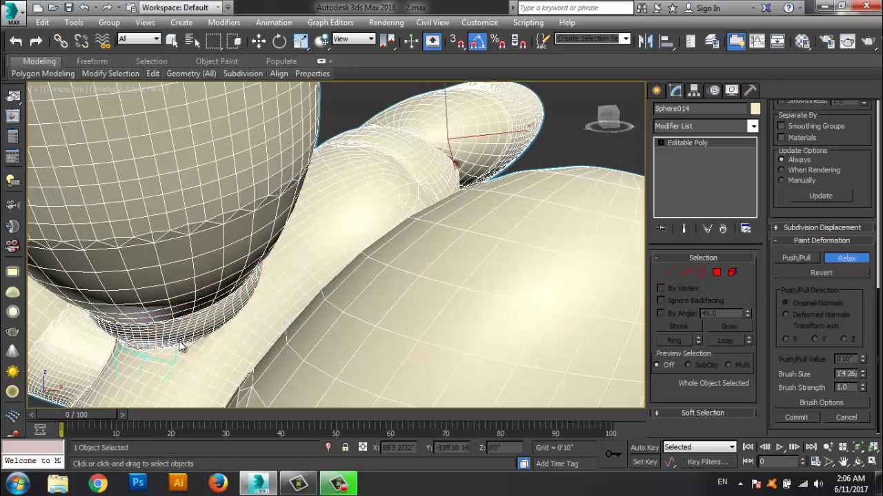
pyautogui.moveTo(176, 330)
pyautogui.keyDown('alt'); pyautogui.mouseDown(button='middle')
pyautogui.moveTo(200, 316)
pyautogui.moveTo(217, 327)
pyautogui.moveTo(296, 262)
pyautogui.moveTo(375, 247)
pyautogui.moveTo(315, 269)
pyautogui.moveTo(298, 301)
pyautogui.moveTo(222, 309)
pyautogui.mouseUp(button='middle'); pyautogui.keyUp('alt')
pyautogui.moveTo(238, 257)
pyautogui.keyDown('alt'); pyautogui.mouseDown(button='middle')
pyautogui.moveTo(264, 290)
pyautogui.moveTo(158, 310)
pyautogui.mouseUp(button='middle'); pyautogui.keyUp('alt')
pyautogui.keyDown('alt'); pyautogui.moveTo(348, 304); pyautogui.dragTo(343, 272, button='middle'); pyautogui.keyUp('alt')
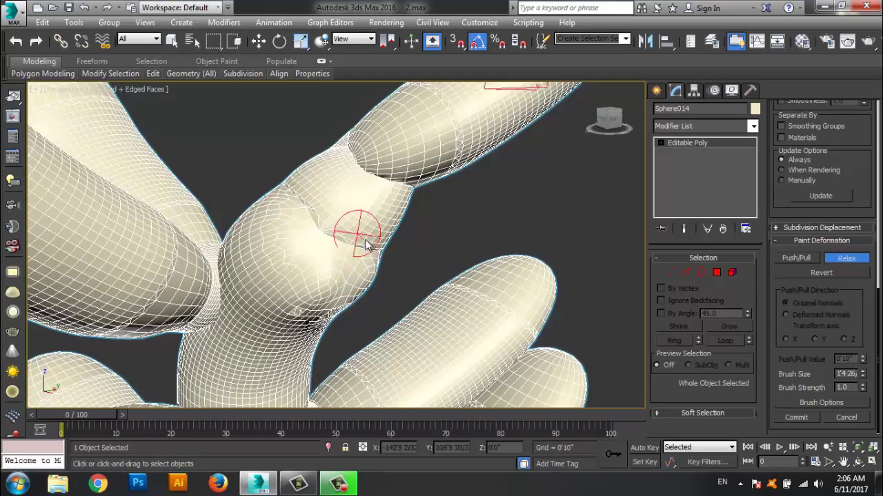
# Relax the upper joint surface and the crease under the branch
pyautogui.moveTo(358, 257); pyautogui.dragTo(350, 255)
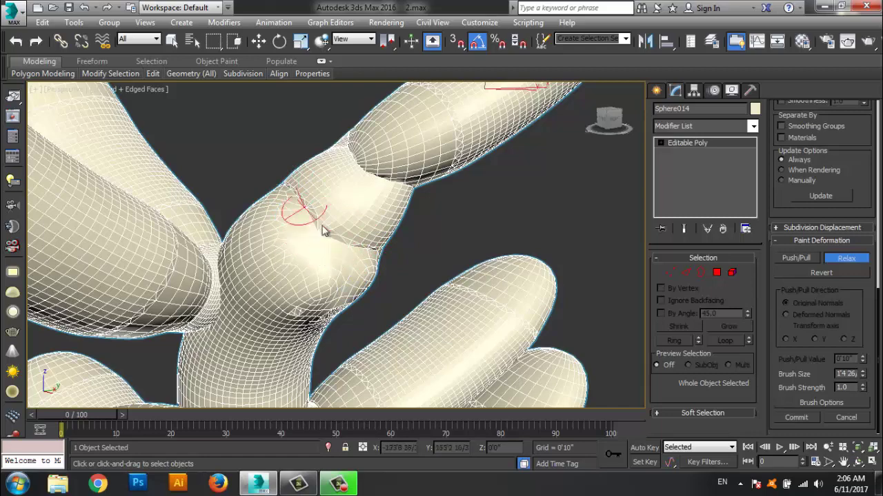
pyautogui.keyDown('alt'); pyautogui.moveTo(325, 231); pyautogui.dragTo(291, 235, button='middle'); pyautogui.keyUp('alt')
pyautogui.moveTo(314, 278)
pyautogui.keyDown('alt'); pyautogui.mouseDown(button='middle')
pyautogui.moveTo(202, 201)
pyautogui.moveTo(245, 141)
pyautogui.mouseUp(button='middle'); pyautogui.keyUp('alt')
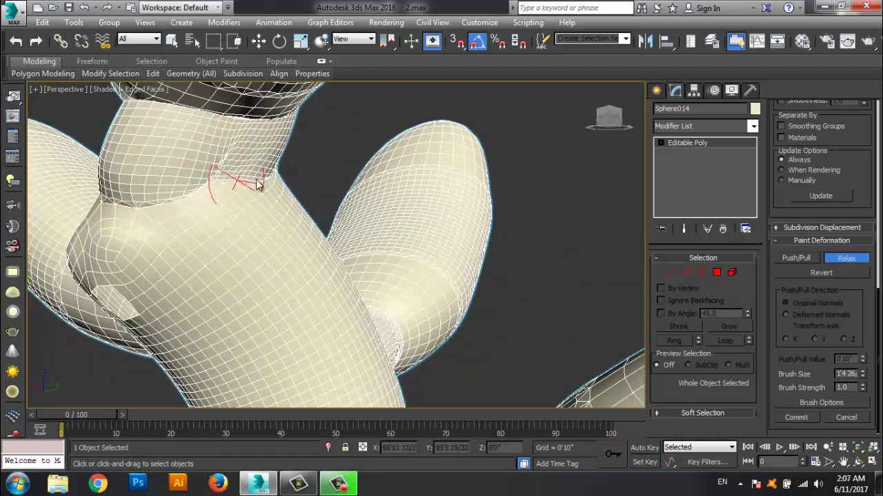
pyautogui.moveTo(255, 185)
pyautogui.keyDown('alt'); pyautogui.mouseDown(button='middle')
pyautogui.moveTo(344, 255)
pyautogui.moveTo(221, 227)
pyautogui.mouseUp(button='middle'); pyautogui.keyUp('alt')
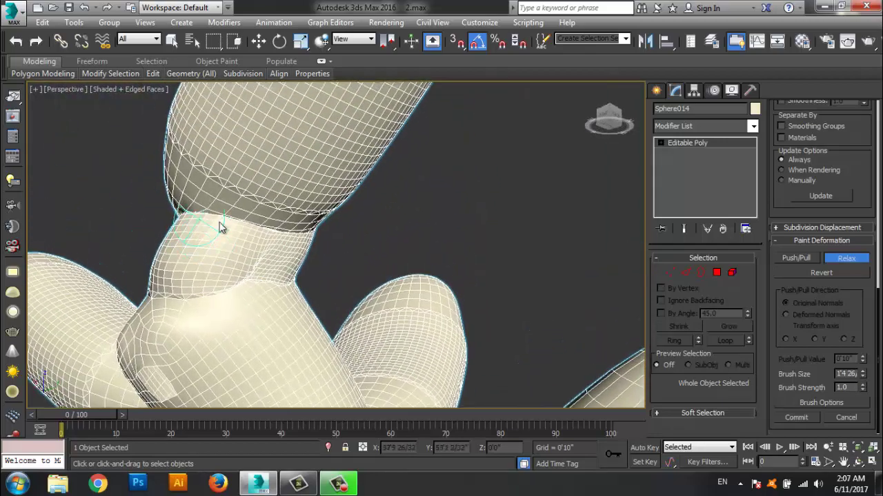
pyautogui.moveTo(243, 217); pyautogui.dragTo(198, 200)
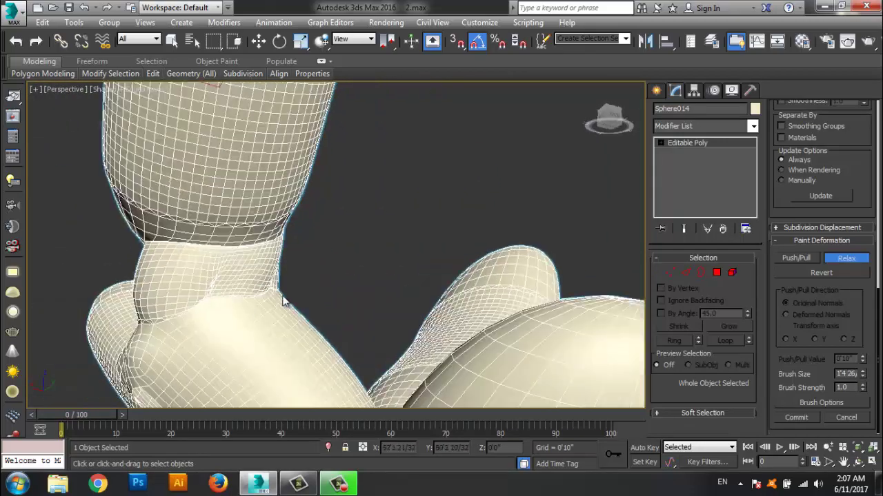
# Relax the next joint's bulge and enlarge the brush to about 3'7 9/32"
pyautogui.keyDown('alt'); pyautogui.moveTo(283, 235); pyautogui.dragTo(215, 301, button='middle'); pyautogui.keyUp('alt')
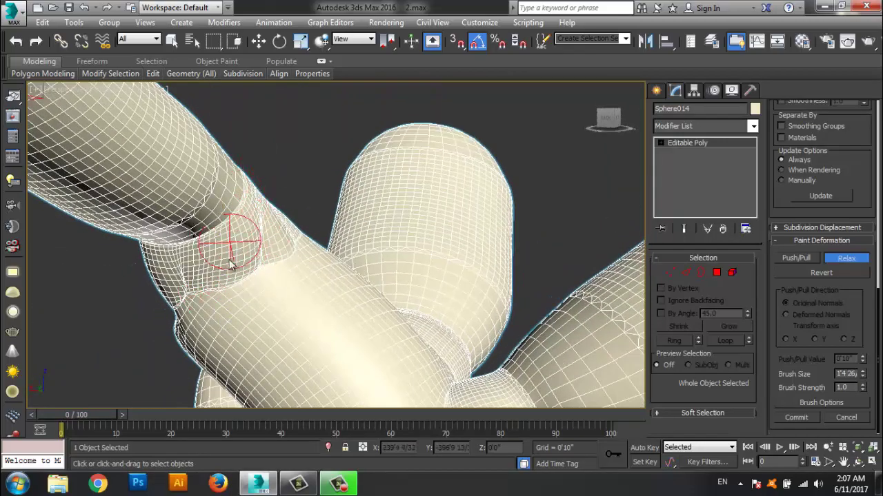
pyautogui.moveTo(271, 244)
pyautogui.keyDown('alt'); pyautogui.mouseDown(button='middle')
pyautogui.moveTo(285, 314)
pyautogui.moveTo(411, 231)
pyautogui.mouseUp(button='middle'); pyautogui.keyUp('alt')
pyautogui.moveTo(411, 232)
pyautogui.mouseDown()
pyautogui.moveTo(424, 233)
pyautogui.moveTo(384, 202)
pyautogui.mouseUp()
pyautogui.moveTo(229, 337)
pyautogui.keyDown('alt'); pyautogui.mouseDown(button='middle')
pyautogui.moveTo(223, 330)
pyautogui.moveTo(305, 311)
pyautogui.mouseUp(button='middle'); pyautogui.keyUp('alt')
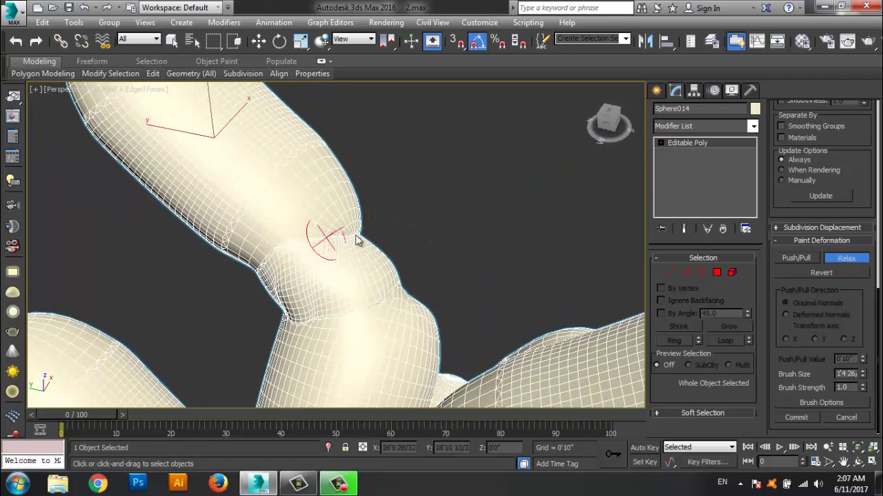
pyautogui.keyDown('alt'); pyautogui.moveTo(403, 295); pyautogui.dragTo(303, 277, button='middle'); pyautogui.keyUp('alt')
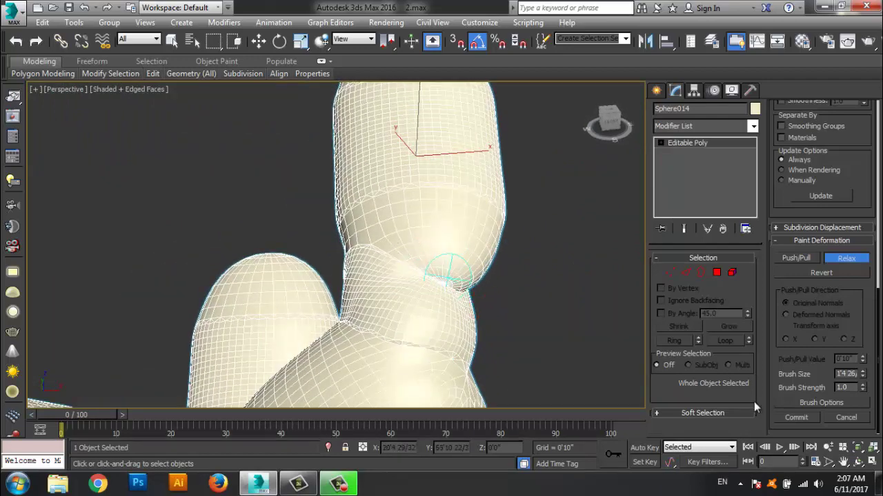
pyautogui.moveTo(457, 241)
pyautogui.keyDown('ctrl'); pyautogui.keyDown('shift'); pyautogui.mouseDown()
pyautogui.moveTo(483, 266)
pyautogui.moveTo(443, 245)
pyautogui.mouseUp(); pyautogui.keyUp('shift'); pyautogui.keyUp('ctrl')
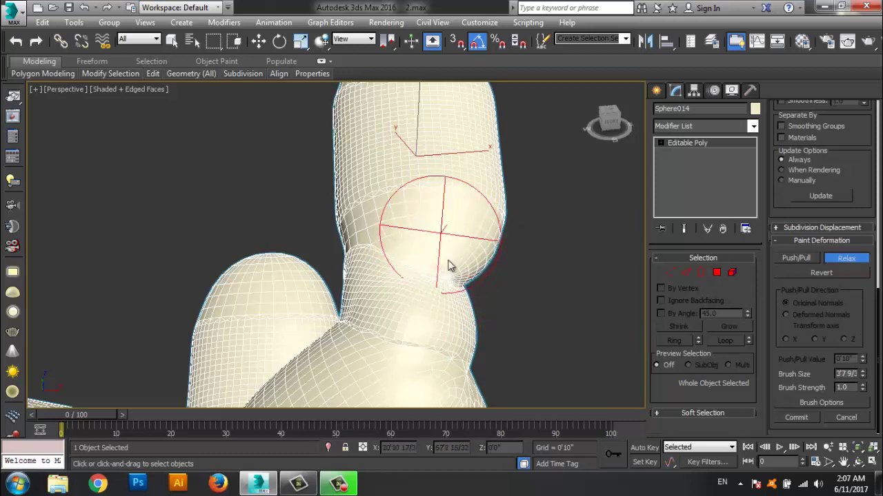
# Orbit around the diagonal branch to view its joint and lower bulge
pyautogui.keyDown('alt'); pyautogui.moveTo(455, 272); pyautogui.dragTo(414, 291, button='middle'); pyautogui.keyUp('alt')
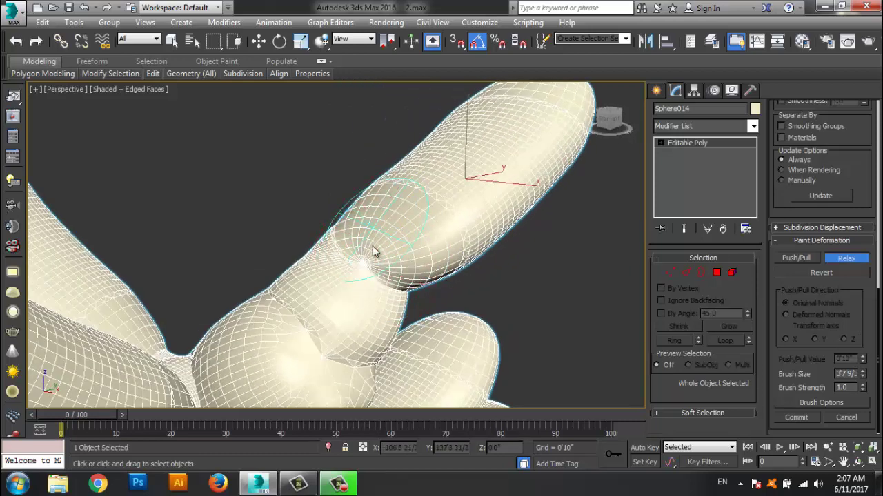
pyautogui.moveTo(397, 311)
pyautogui.keyDown('alt'); pyautogui.mouseDown(button='middle')
pyautogui.moveTo(341, 251)
pyautogui.moveTo(361, 266)
pyautogui.mouseUp(button='middle'); pyautogui.keyUp('alt')
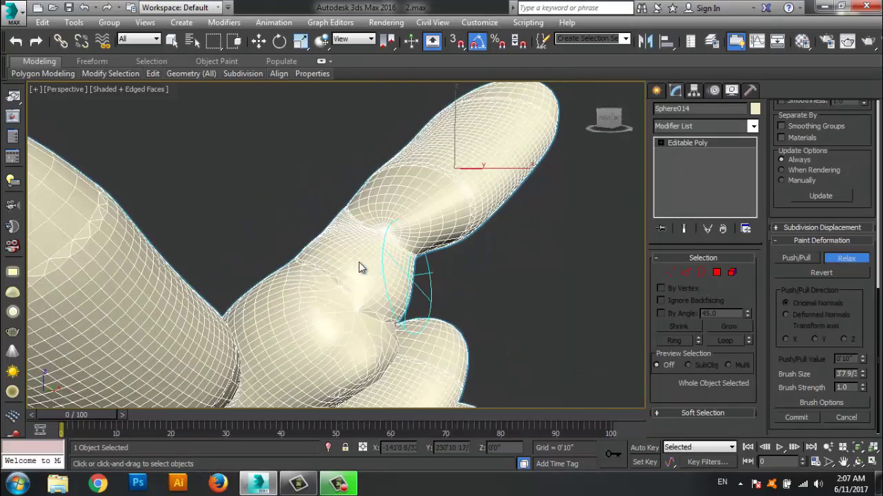
pyautogui.keyDown('alt'); pyautogui.moveTo(499, 284); pyautogui.dragTo(276, 331, button='middle'); pyautogui.keyUp('alt')
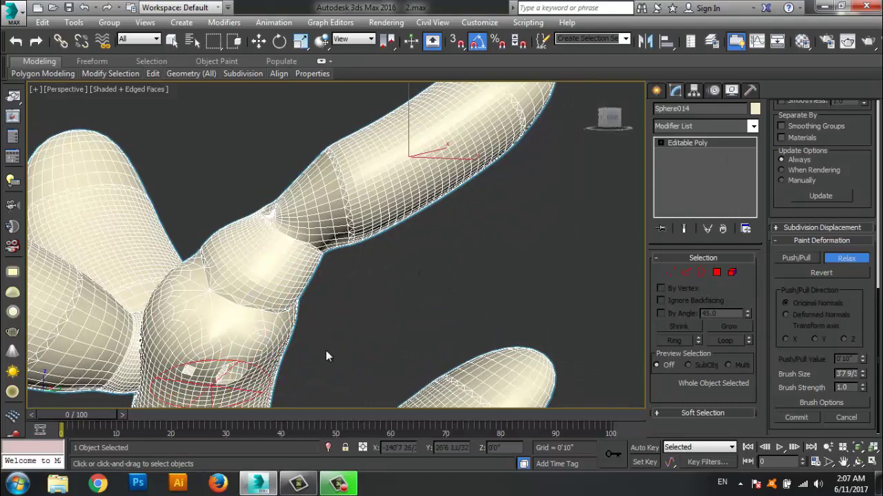
pyautogui.moveTo(393, 309)
pyautogui.keyDown('alt'); pyautogui.mouseDown(button='middle')
pyautogui.moveTo(320, 341)
pyautogui.moveTo(376, 347)
pyautogui.mouseUp(button='middle'); pyautogui.keyUp('alt')
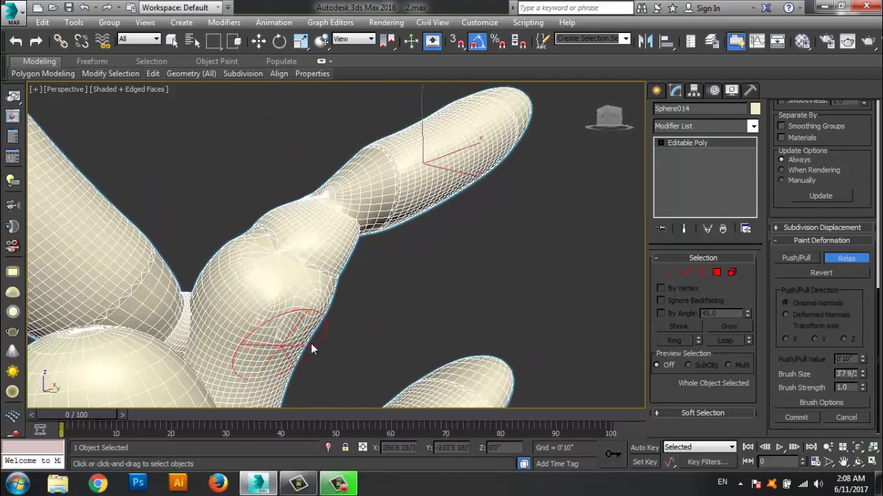
pyautogui.keyDown('alt'); pyautogui.moveTo(311, 343); pyautogui.dragTo(259, 299, button='middle'); pyautogui.keyUp('alt')
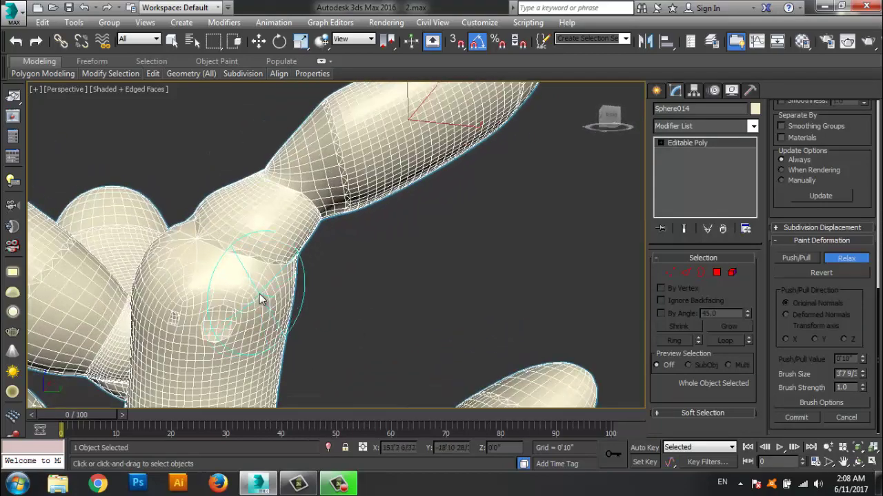
# Cap the small hole on the branch bulge in Border sub-object mode
pyautogui.click(700, 272)
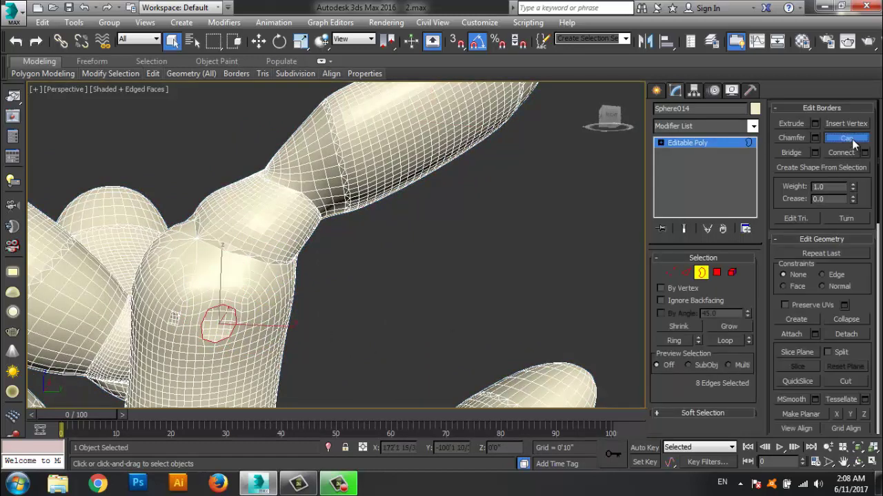
pyautogui.click(852, 140)
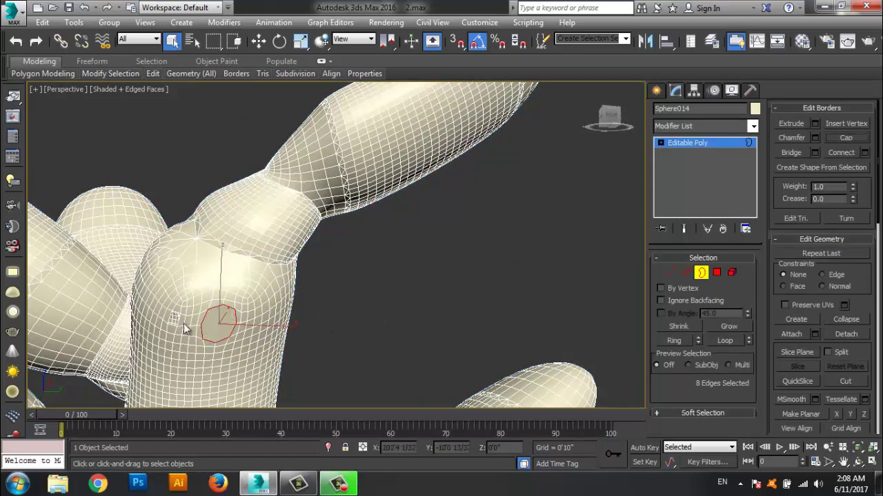
pyautogui.click(703, 144)
# Re-enable Relax and smooth the mesh around the capped hole
pyautogui.scroll(-10, 786, 311)
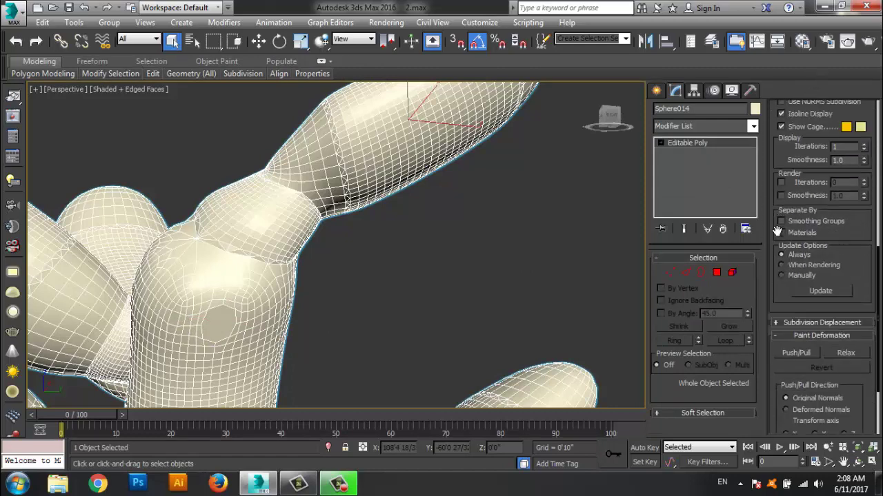
pyautogui.scroll(-3, 777, 231)
pyautogui.click(846, 260)
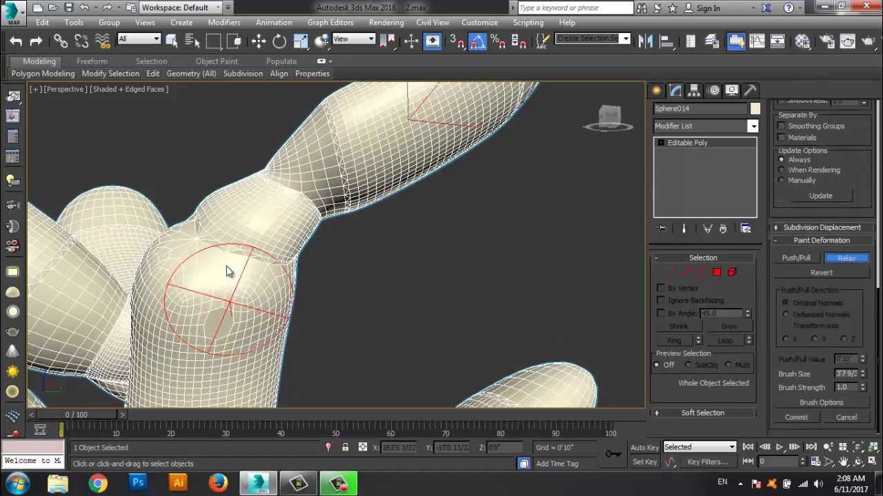
pyautogui.keyDown('alt'); pyautogui.moveTo(186, 299); pyautogui.dragTo(393, 338, button='middle'); pyautogui.keyUp('alt')
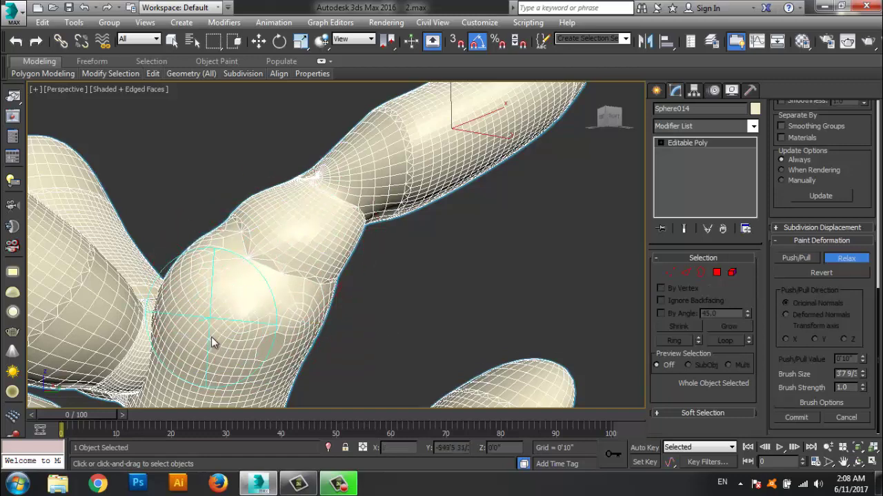
pyautogui.moveTo(254, 363)
pyautogui.mouseDown()
pyautogui.moveTo(240, 317)
pyautogui.moveTo(211, 283)
pyautogui.moveTo(258, 344)
pyautogui.moveTo(243, 329)
pyautogui.mouseUp()
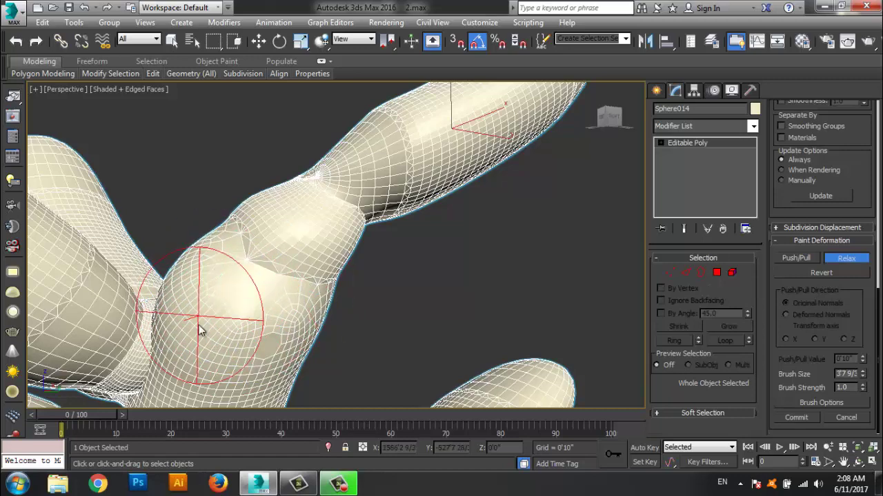
pyautogui.scroll(-5, 197, 325)
pyautogui.moveTo(409, 301); pyautogui.dragTo(461, 269, button='middle')
# Turn off Relax, hide Edged Faces with F4, and view the plant from the front
pyautogui.click(846, 258)
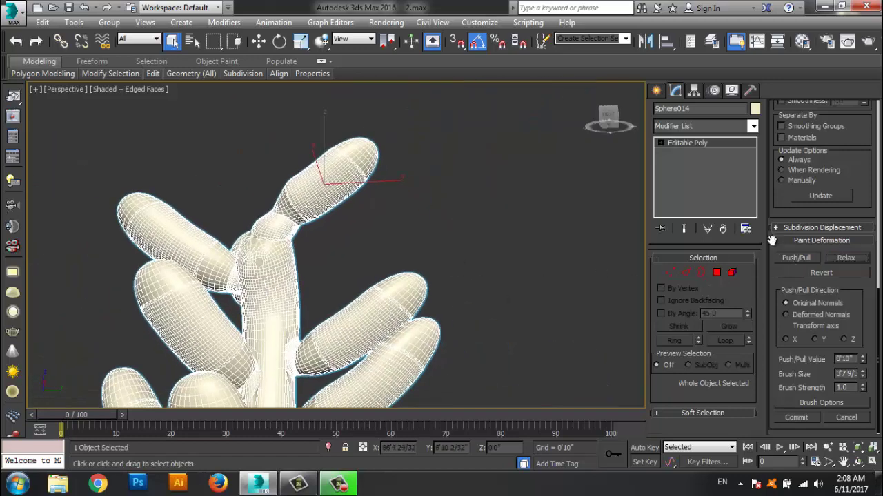
pyautogui.press('F4')
pyautogui.moveTo(460, 349)
pyautogui.keyDown('alt'); pyautogui.mouseDown(button='middle')
pyautogui.moveTo(597, 354)
pyautogui.moveTo(461, 349)
pyautogui.moveTo(387, 358)
pyautogui.moveTo(473, 321)
pyautogui.mouseUp(button='middle'); pyautogui.keyUp('alt')
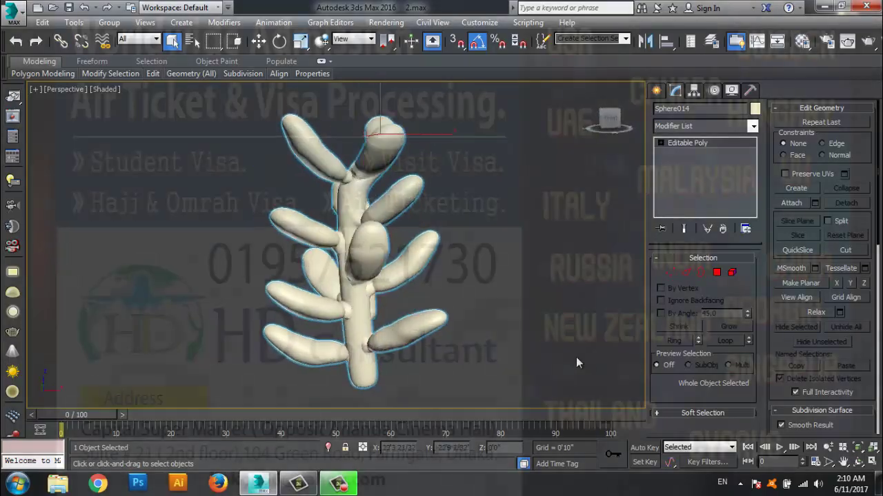